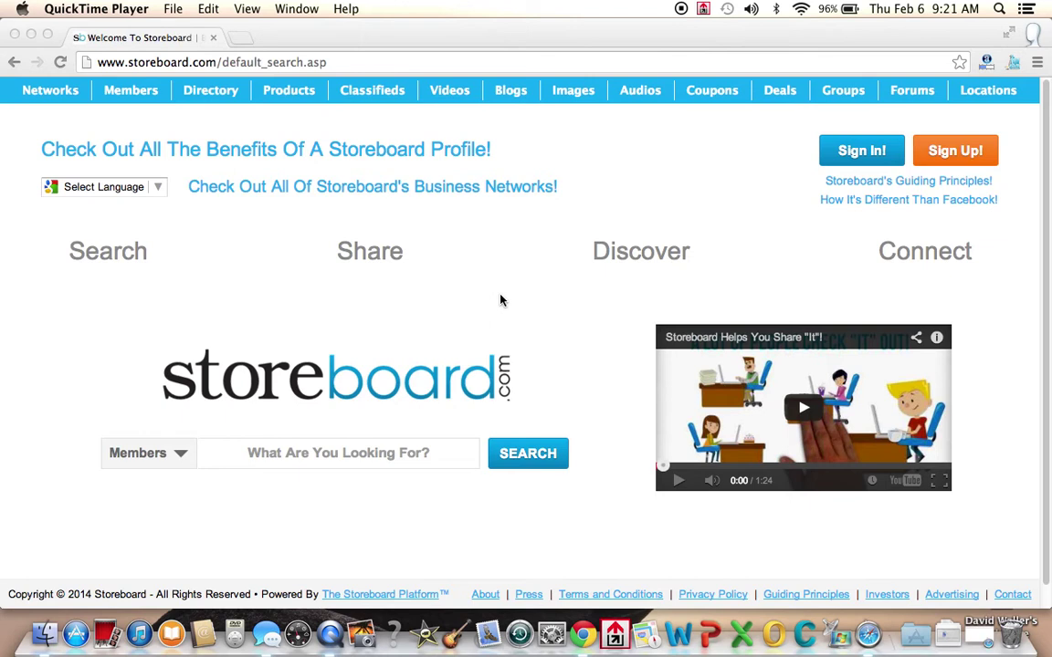
Open facebook.com in a new browser tab and log in with the account password.
click(243, 38)
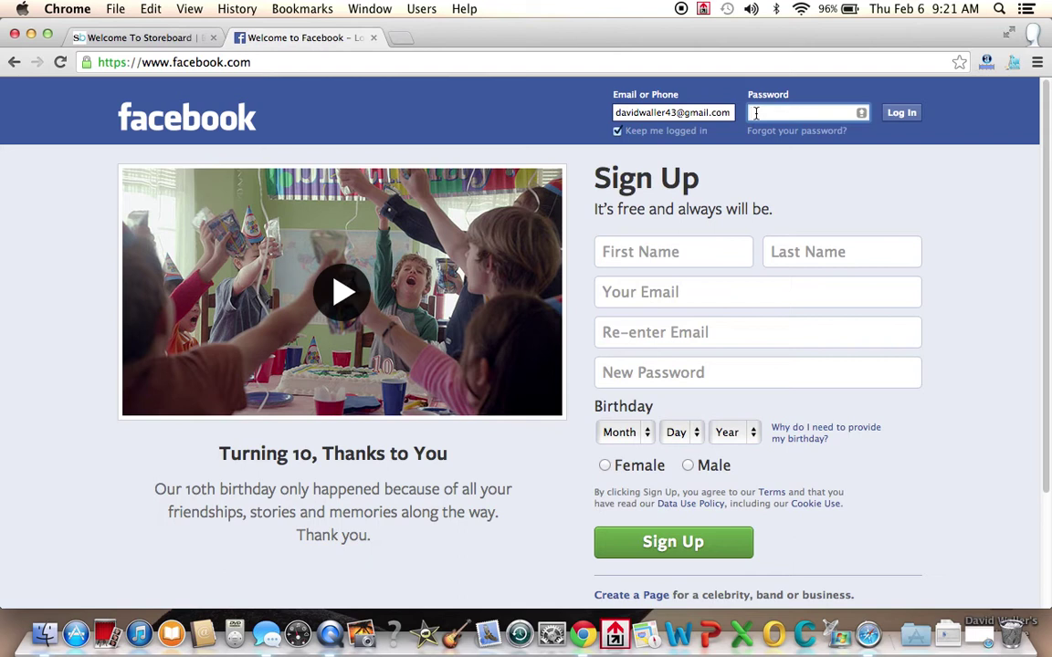
text(••••••••••••)
click(902, 113)
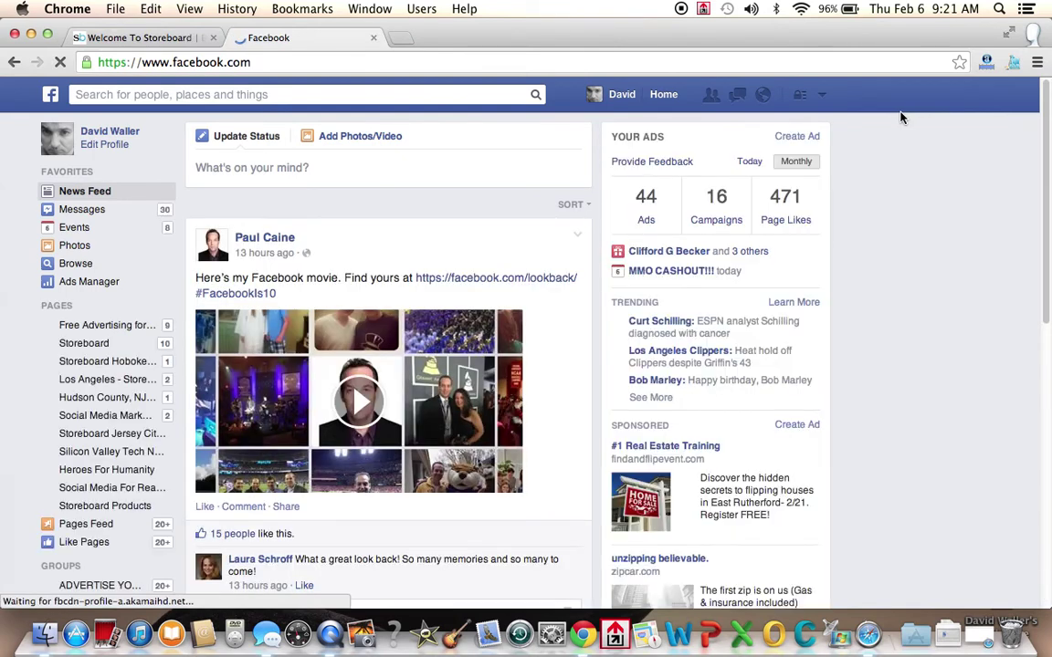
Go to the ads management page and start a new ad with the Clicks to Website objective.
click(820, 103)
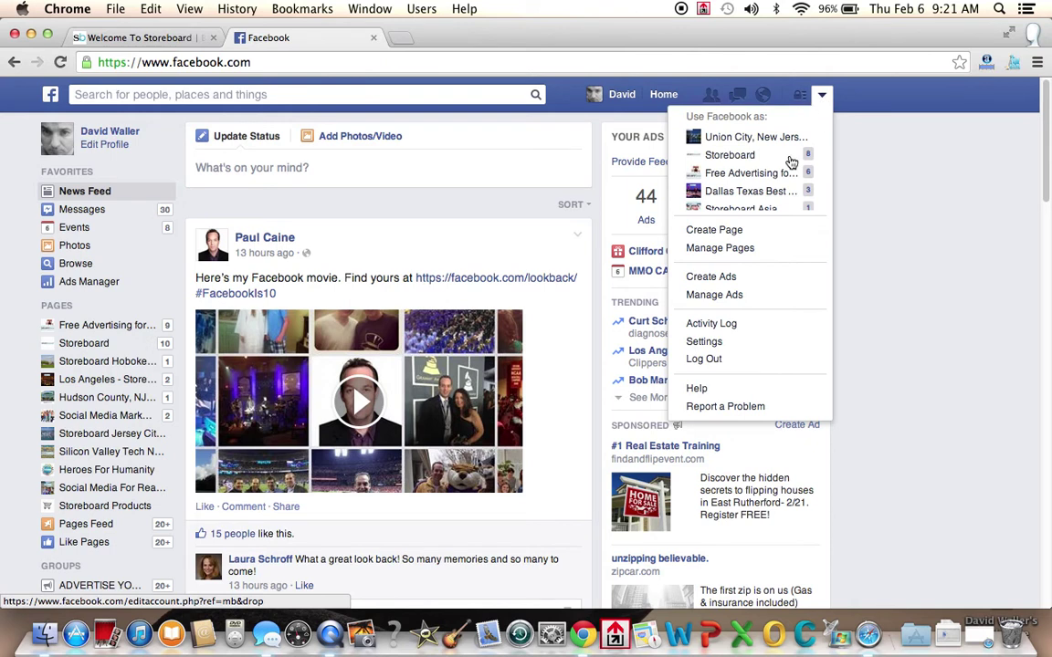
click(731, 295)
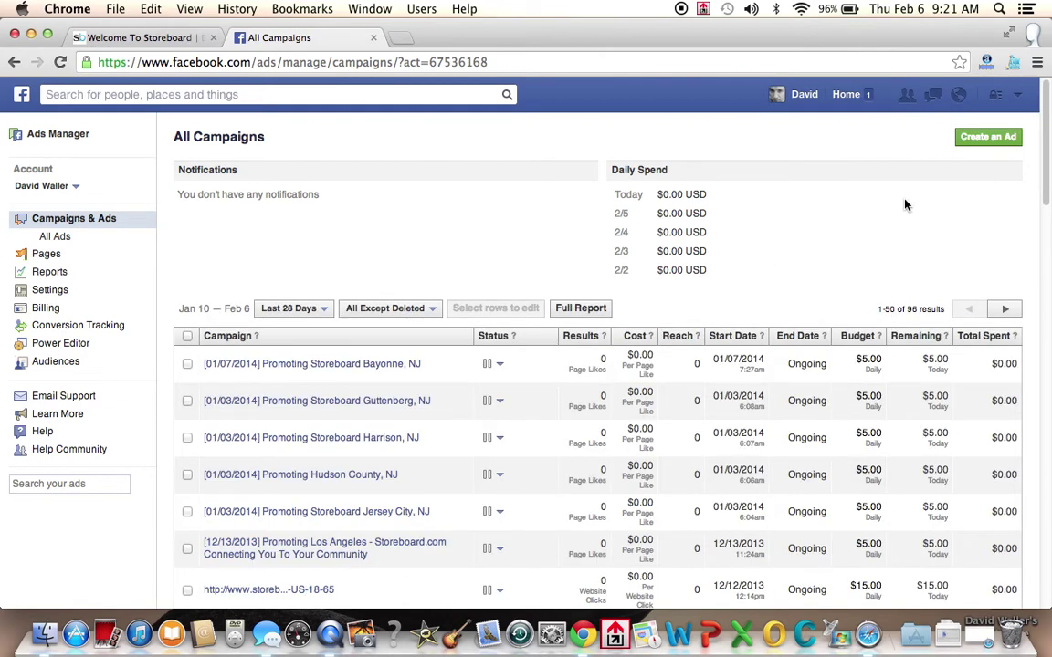
click(990, 140)
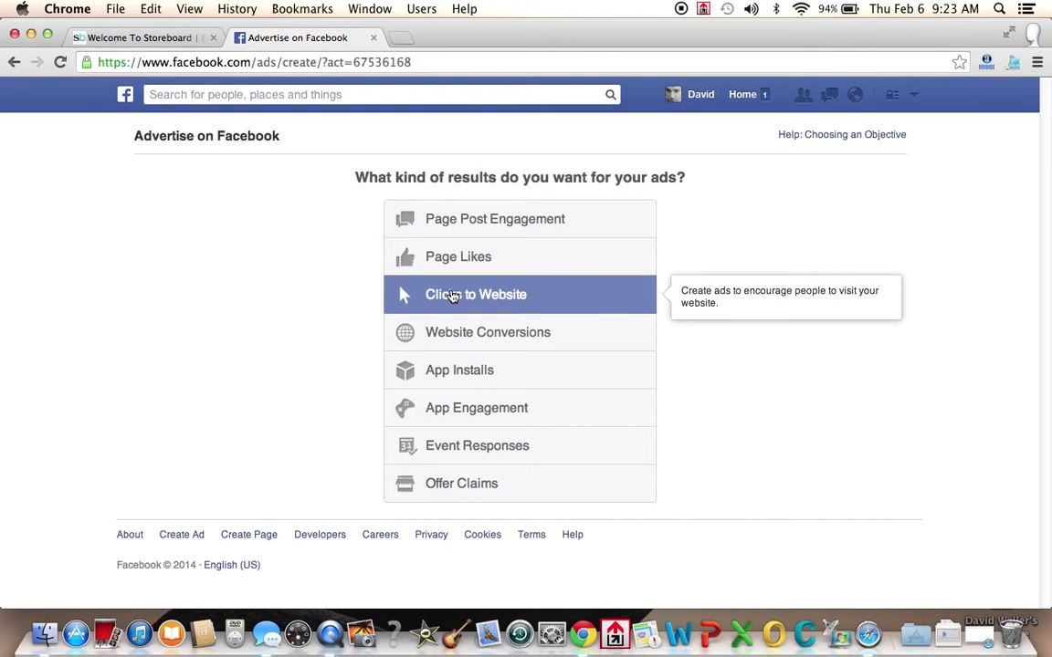
click(452, 296)
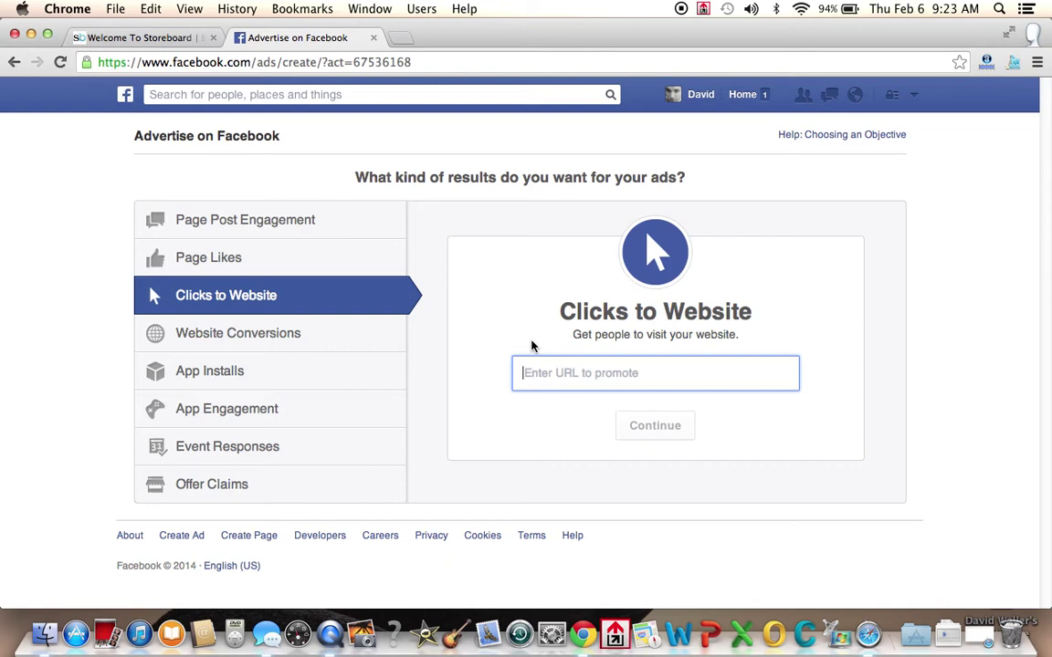
text(HTTP:)
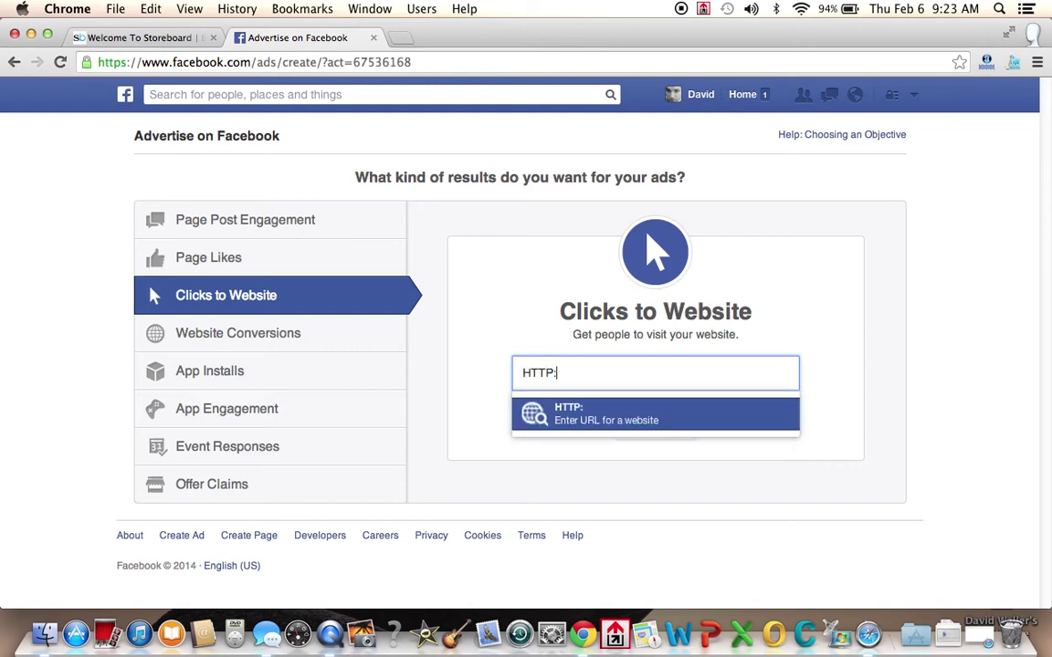
text(www.storeboard.com)
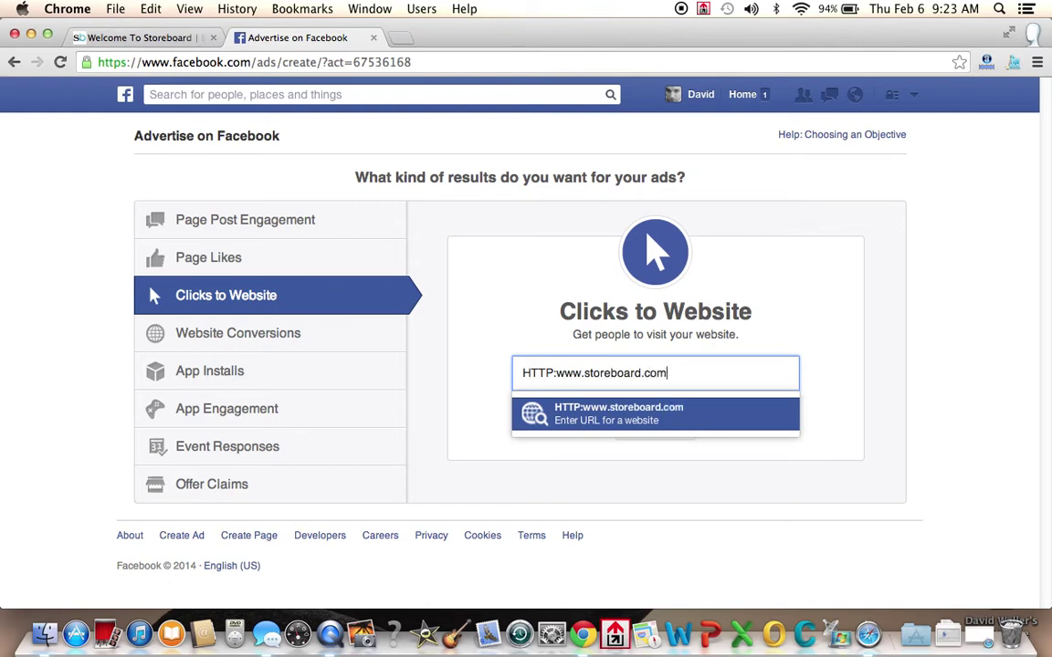
key(Return)
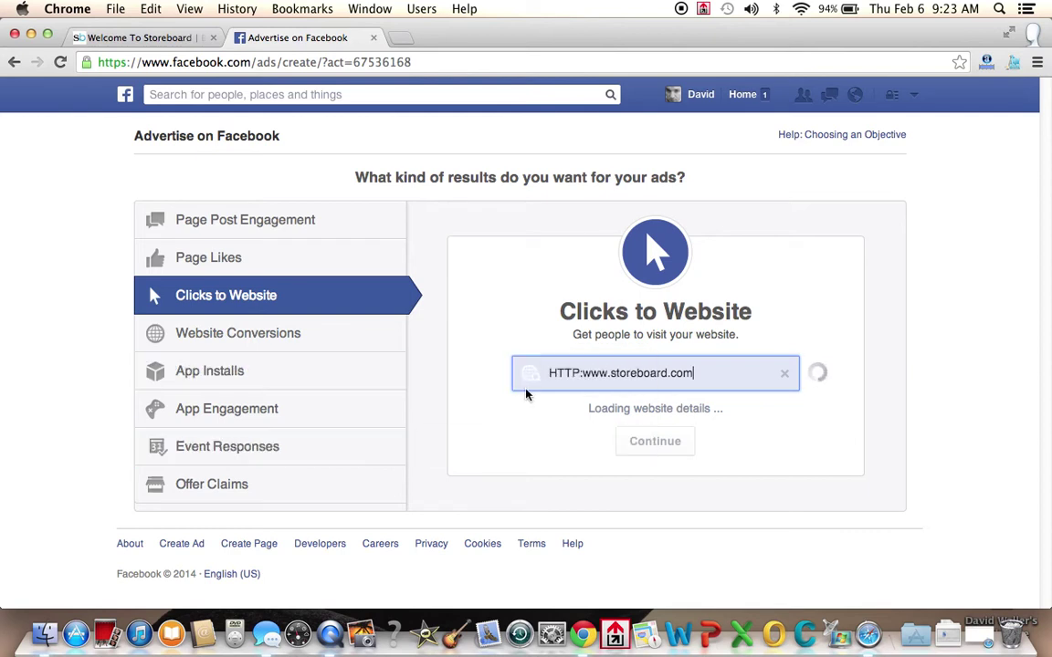
triple_click(579, 372)
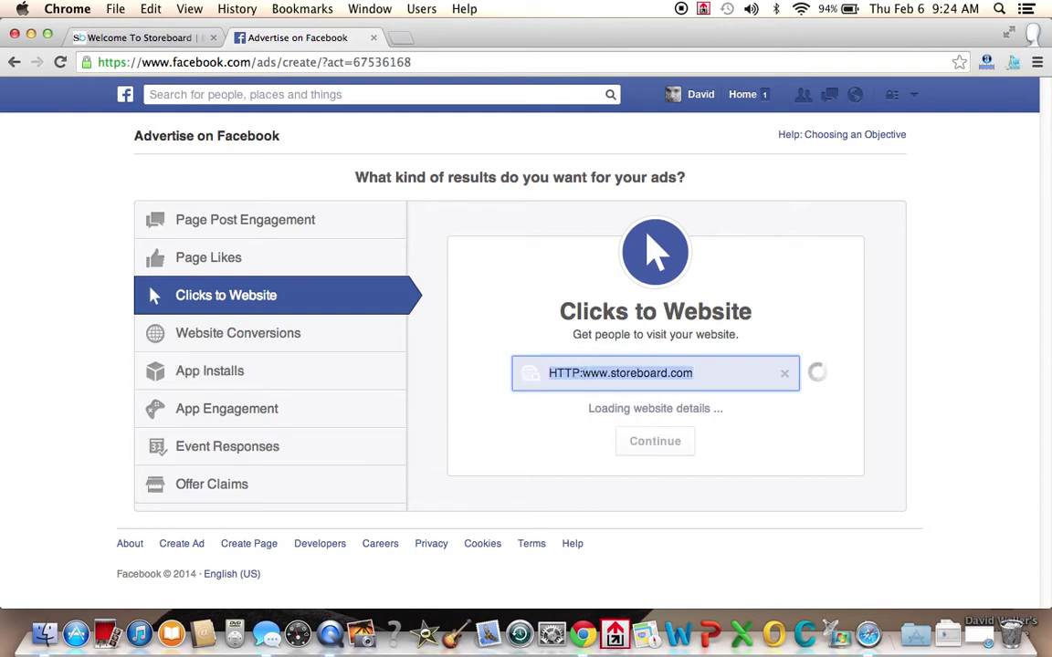
key(BackSpace)
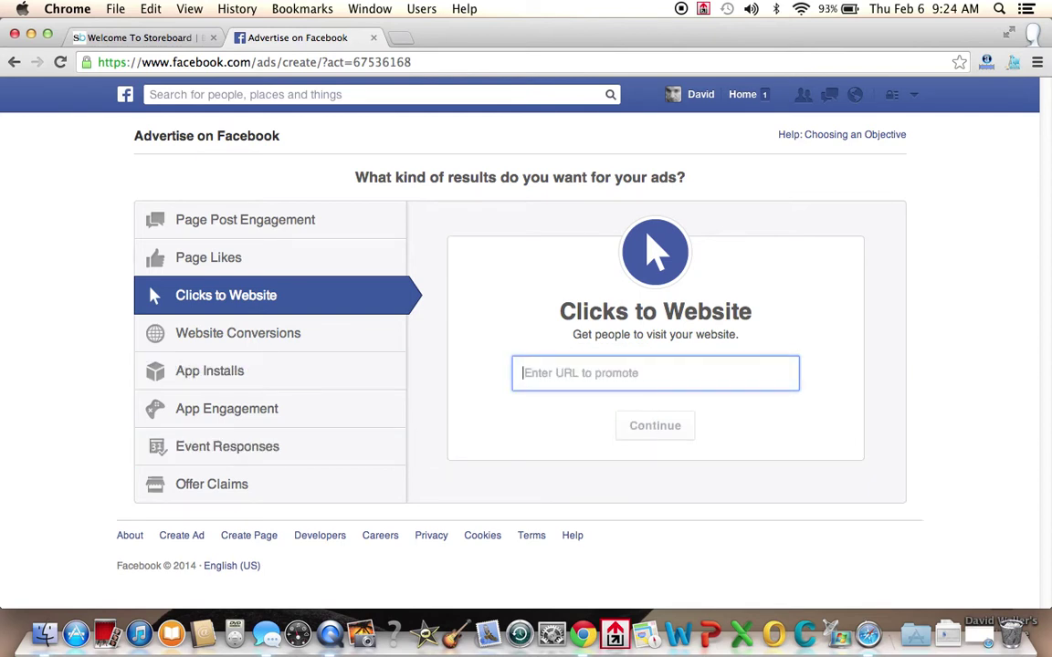
text(http://)
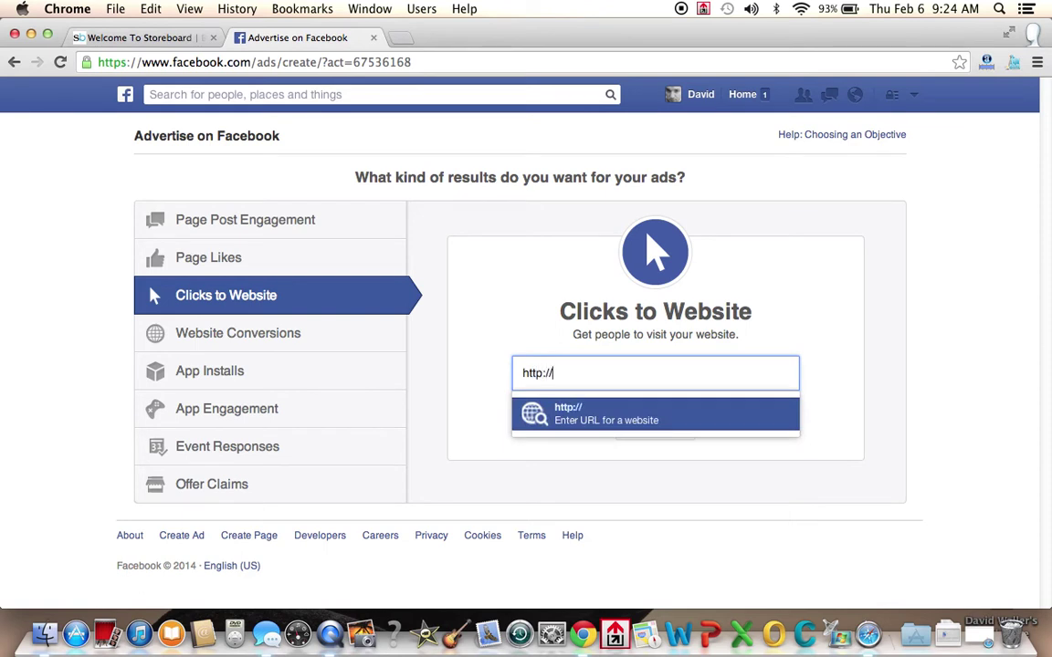
text(www.storeboard)
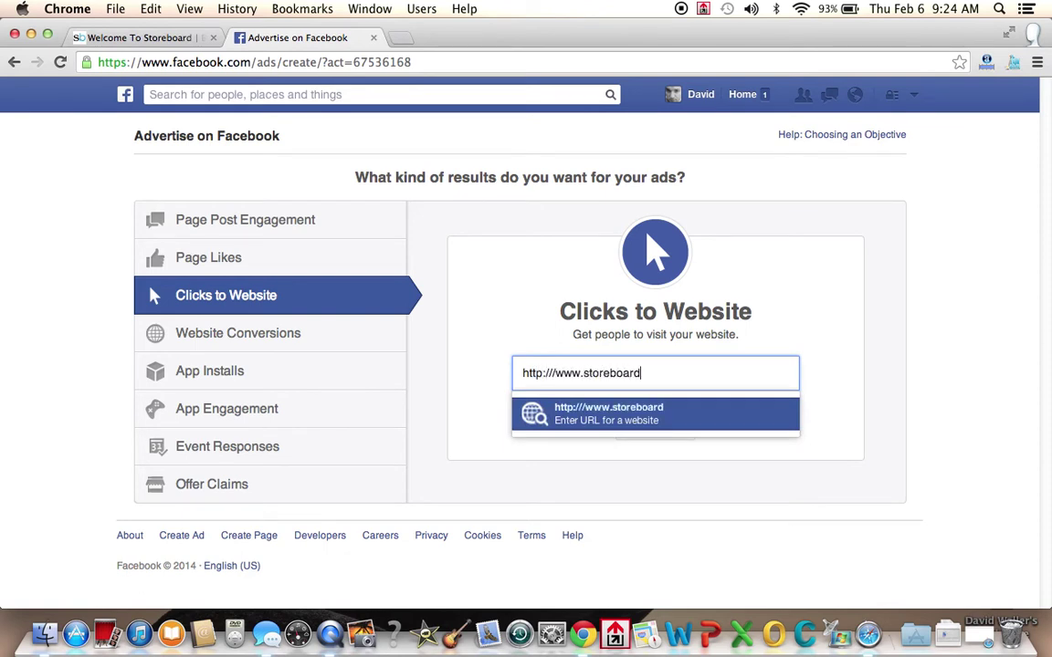
text(.com)
key(Return)
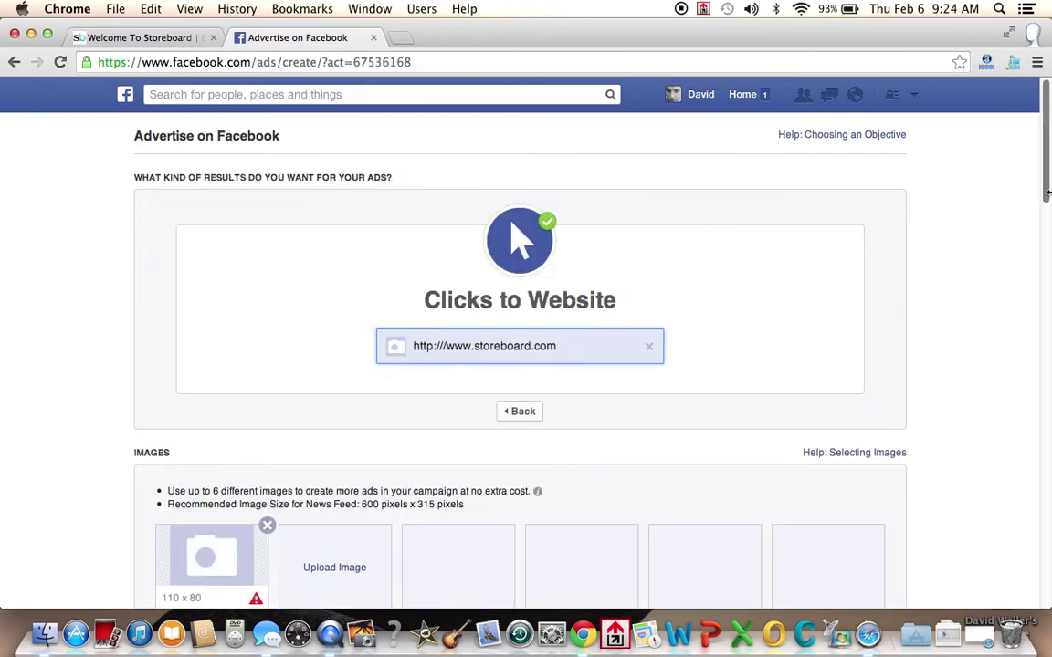
Find a Storeboard logo file by searching for "storeboard log", upload it as an ad image, and remove the 110 x 80 camera placeholder.
drag(1048, 195, 1036, 254)
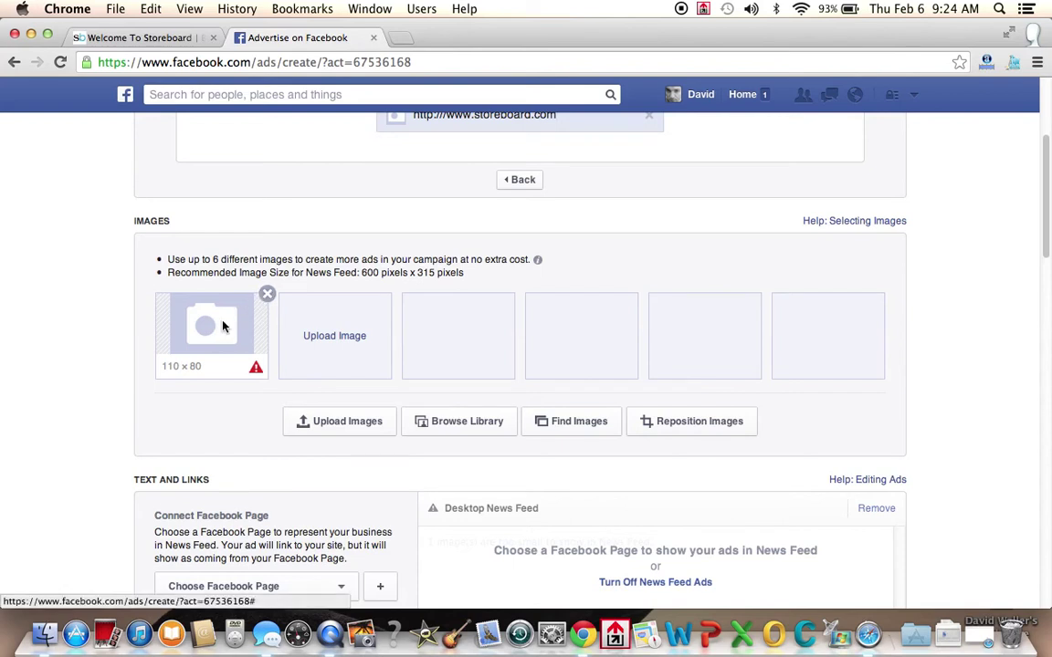
click(349, 427)
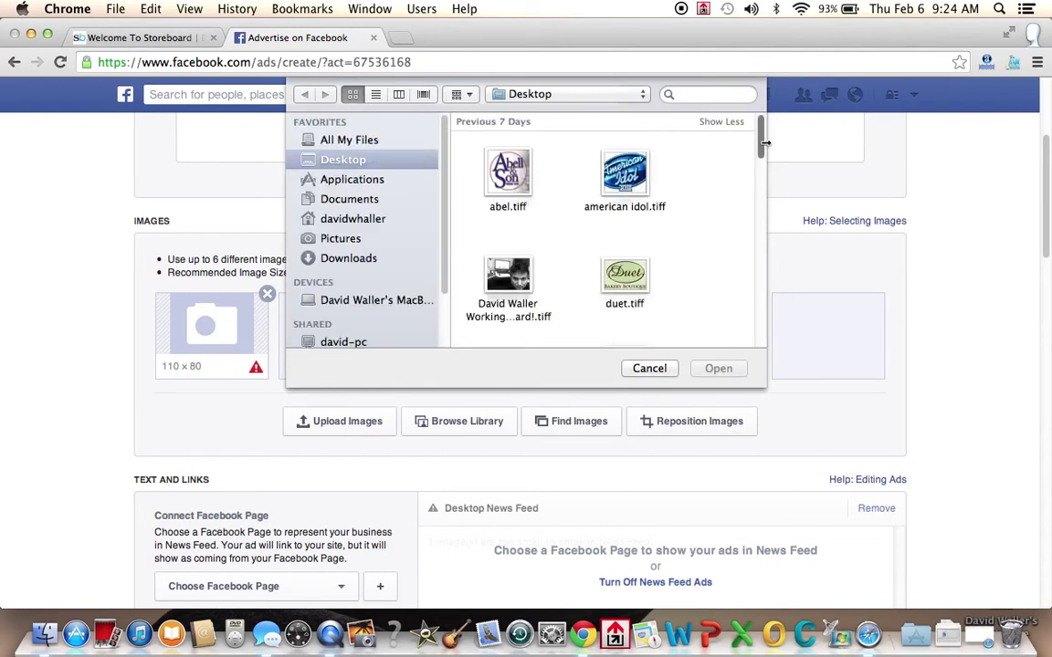
click(705, 99)
text(store)
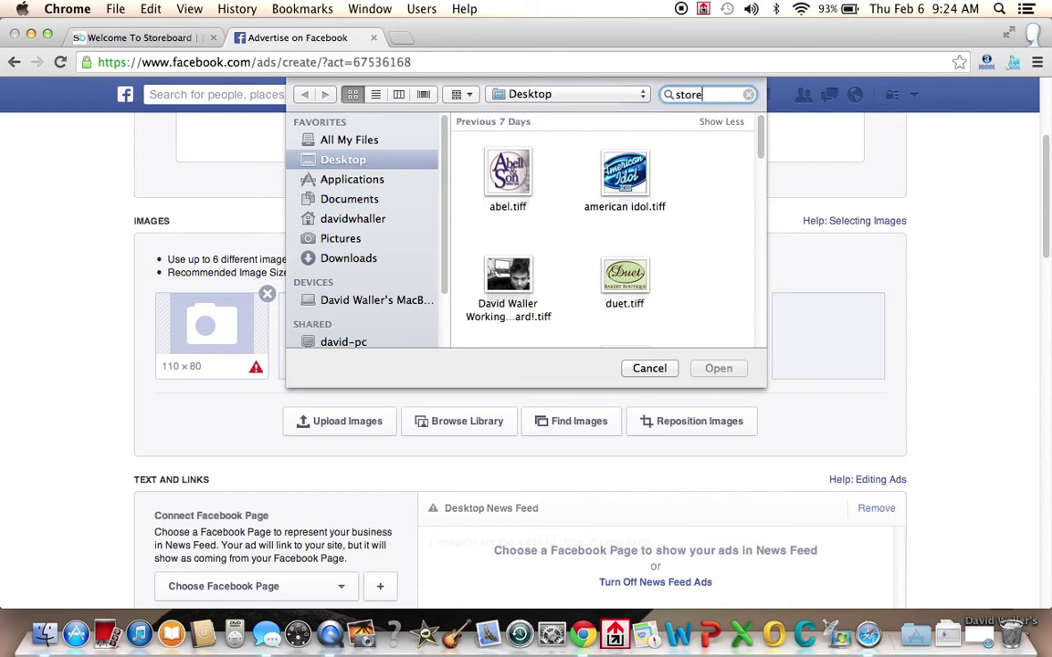
text(board l)
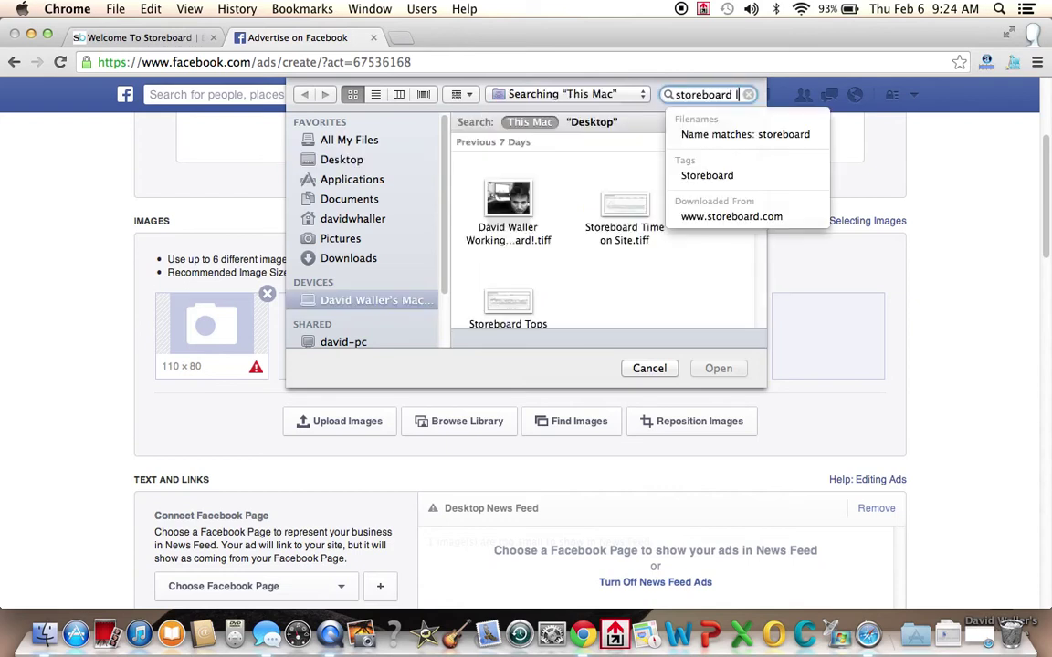
text(og)
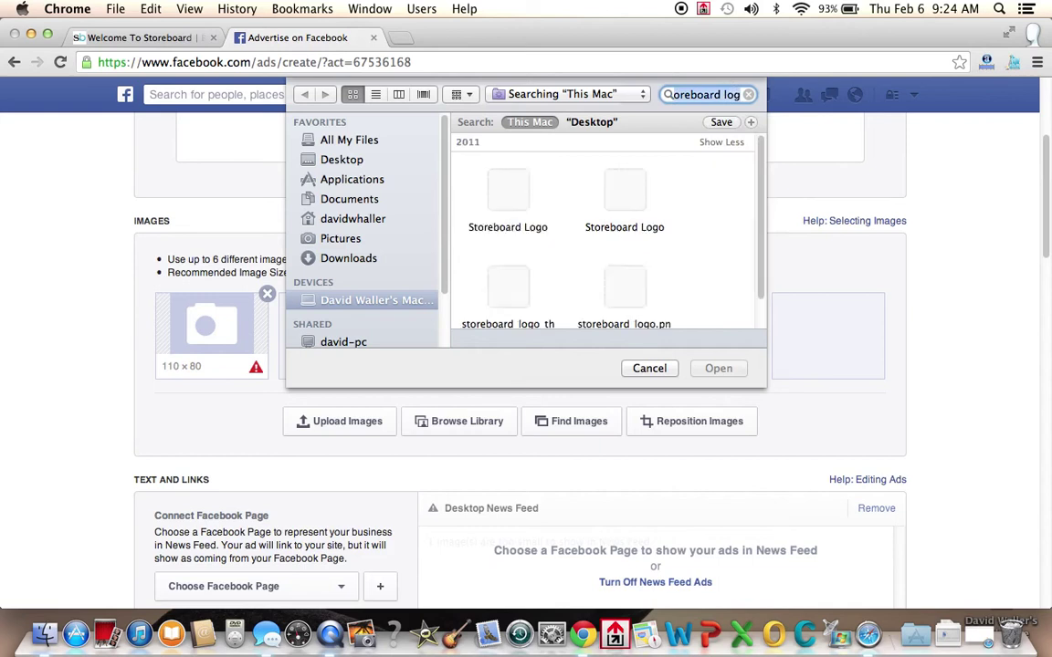
double_click(470, 274)
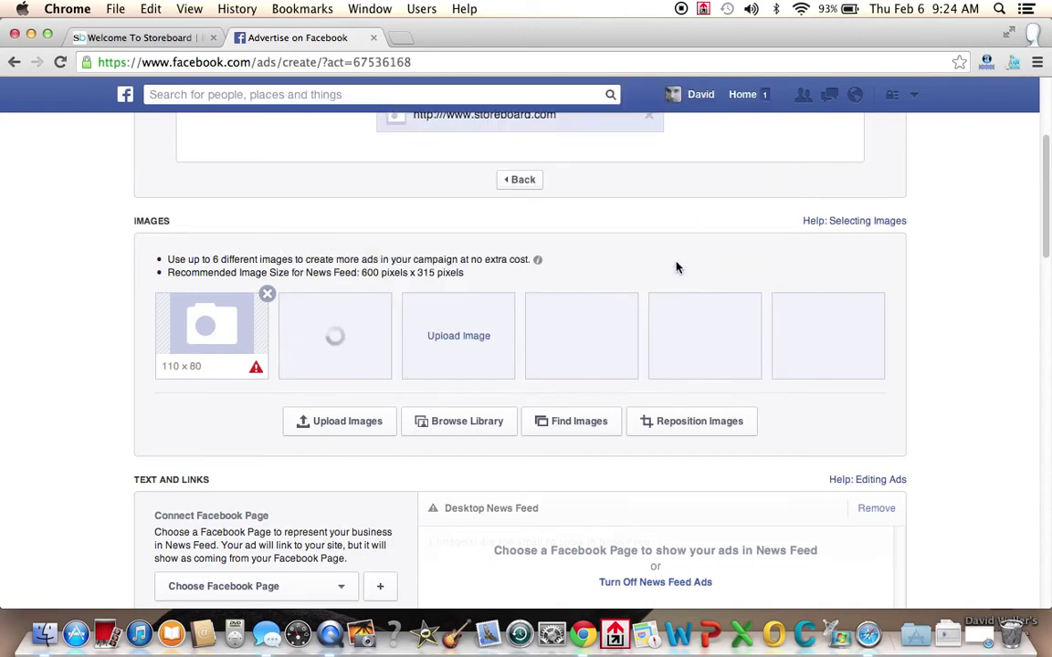
click(264, 299)
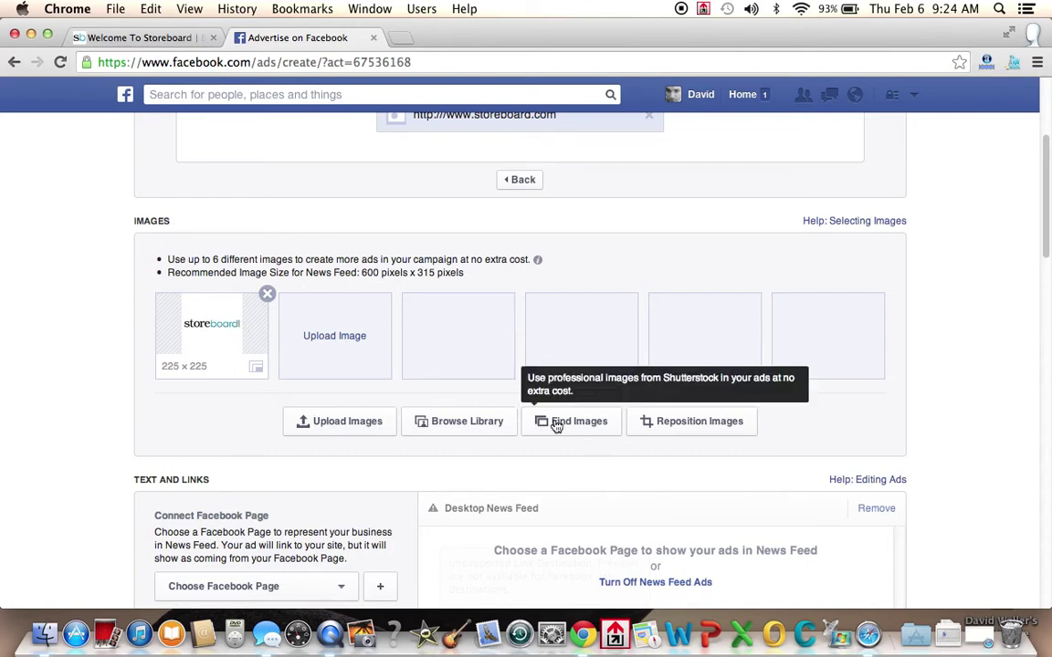
click(470, 427)
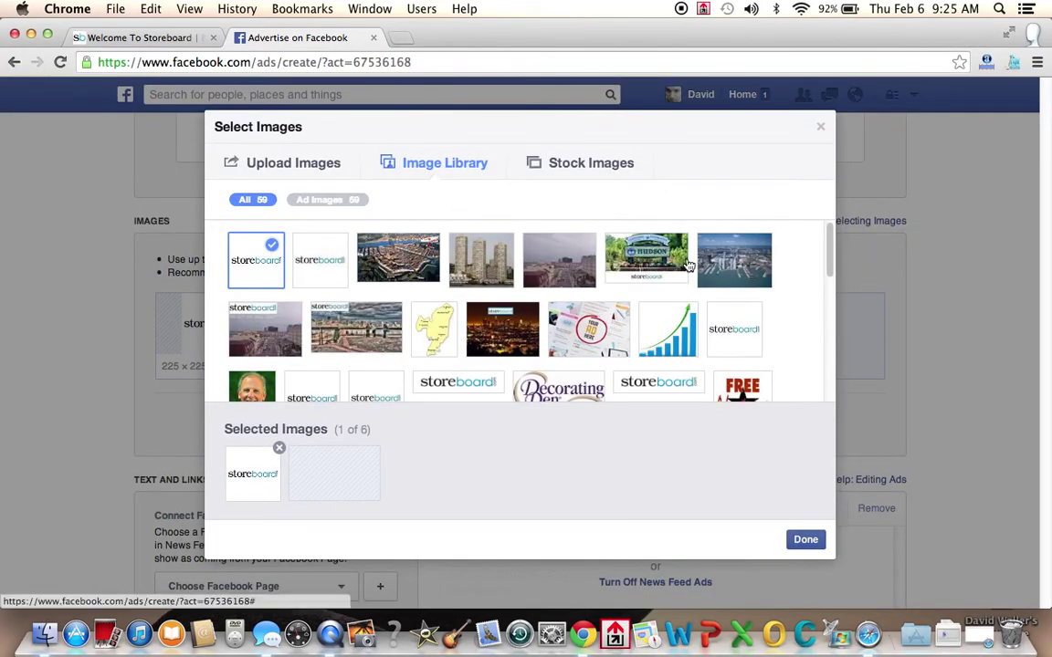
scroll(830, 249, down, 1)
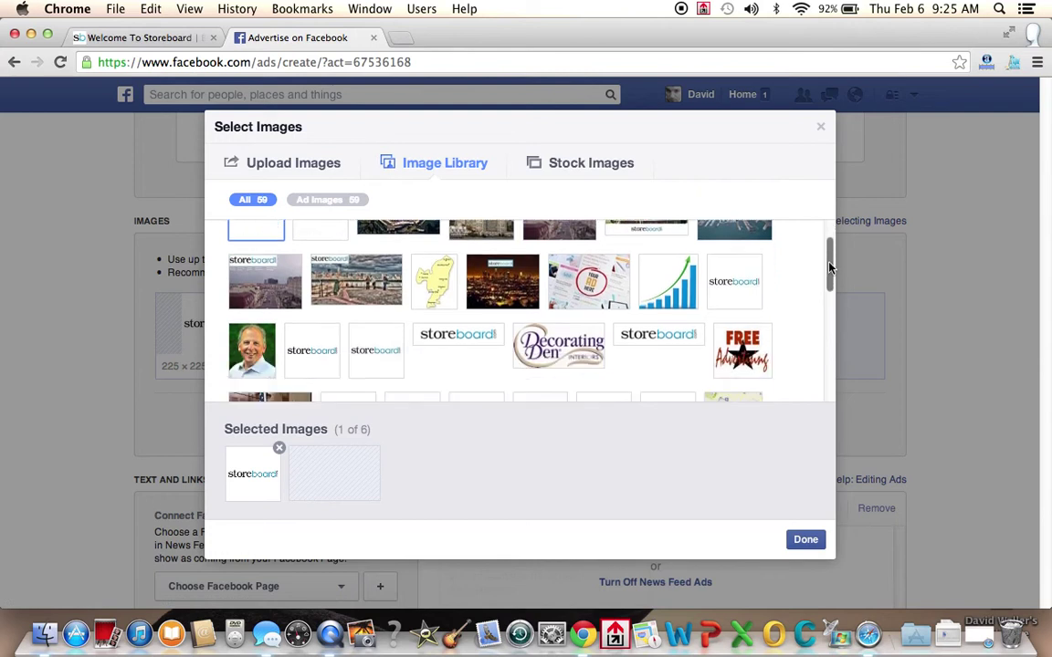
click(674, 284)
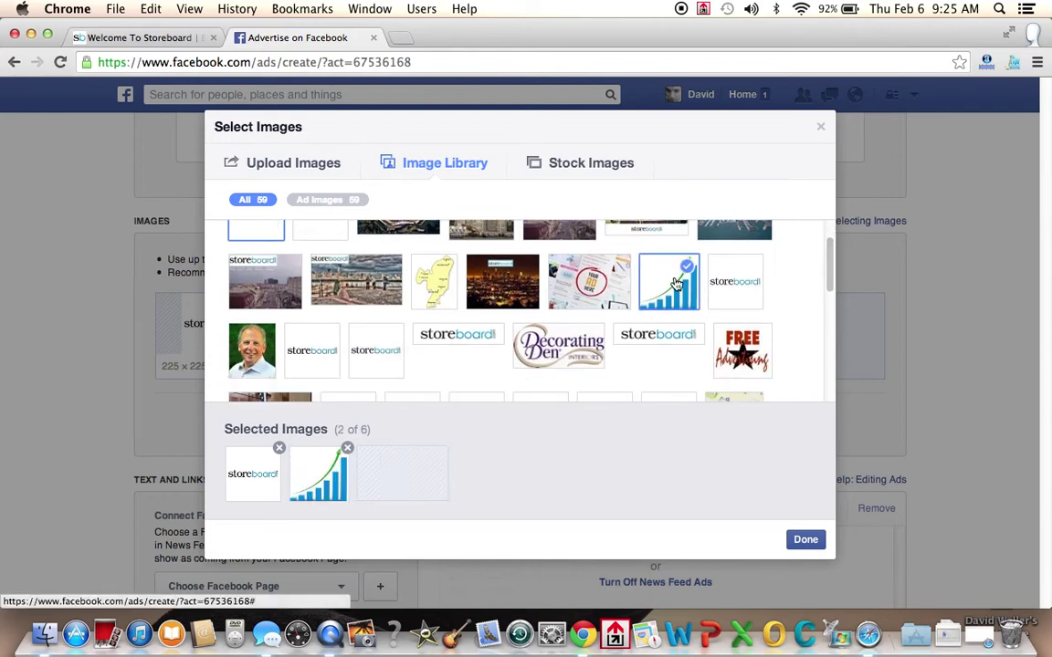
click(819, 127)
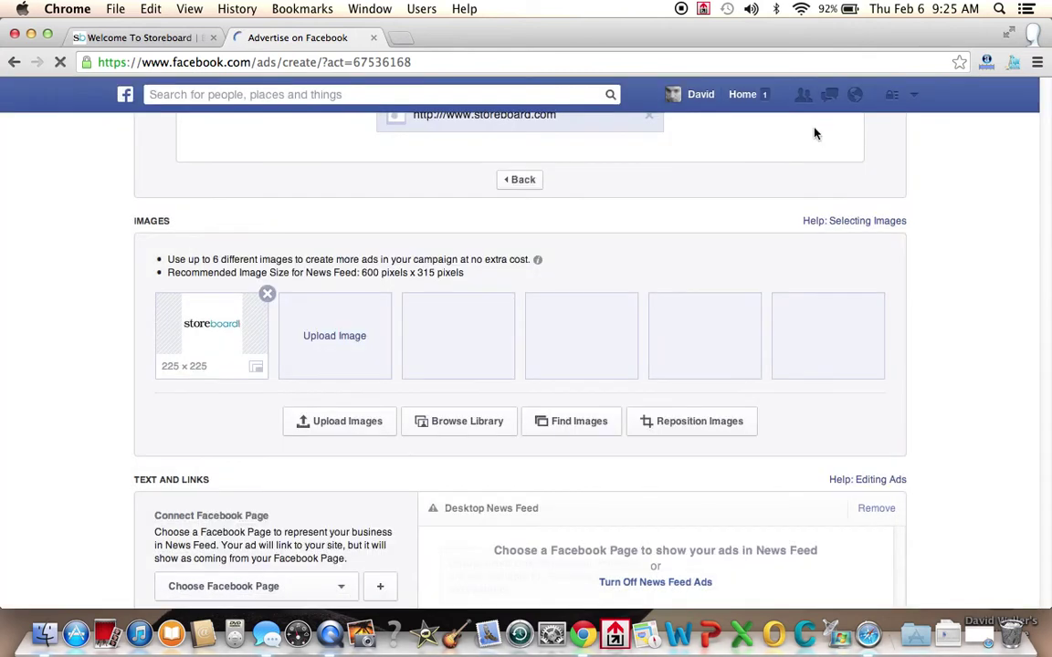
click(369, 430)
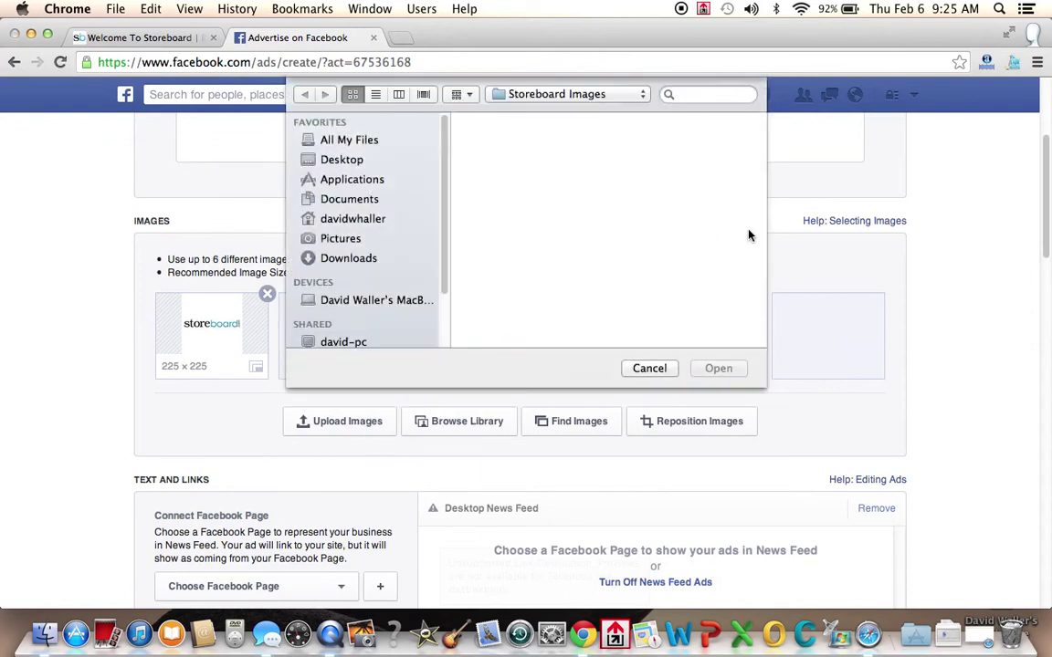
click(650, 370)
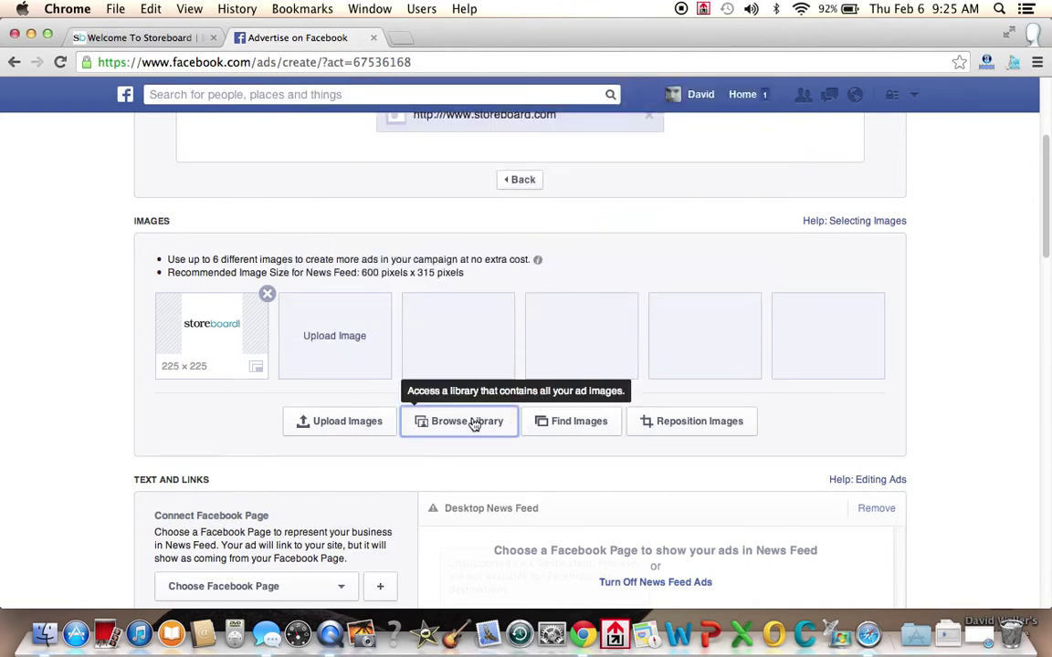
Add the blue bar chart with the green rising arrow from the image library as the second ad image.
click(474, 425)
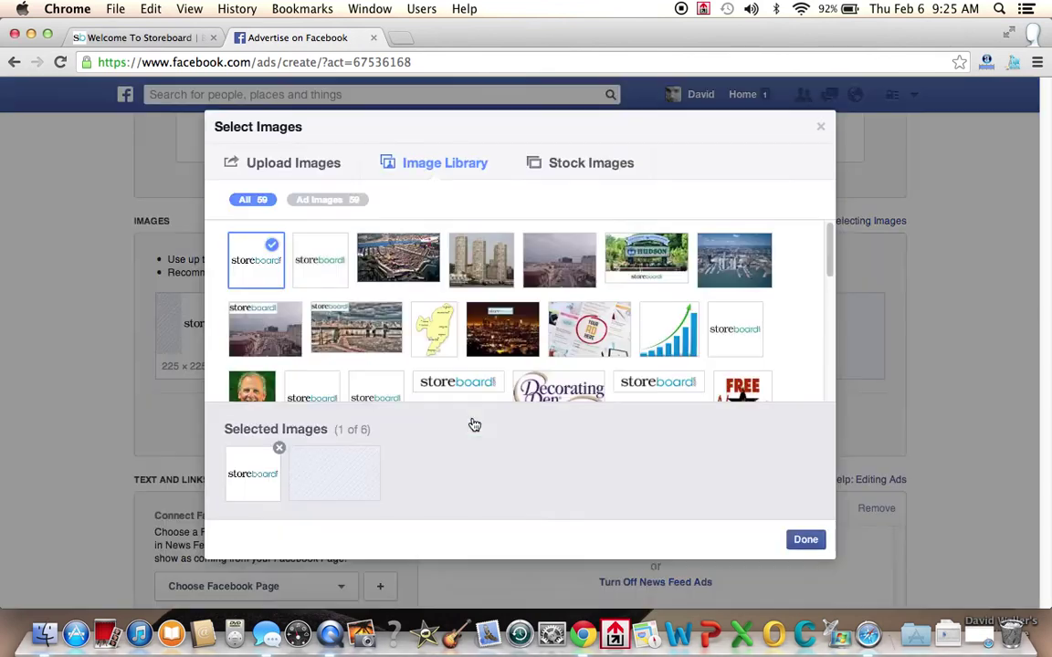
click(670, 346)
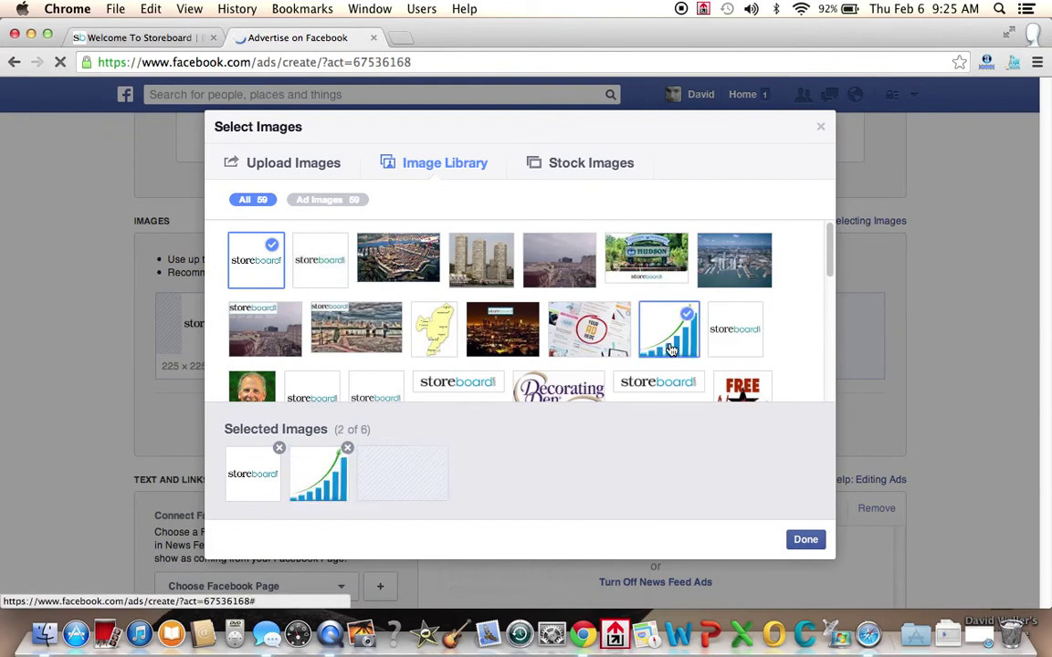
click(804, 541)
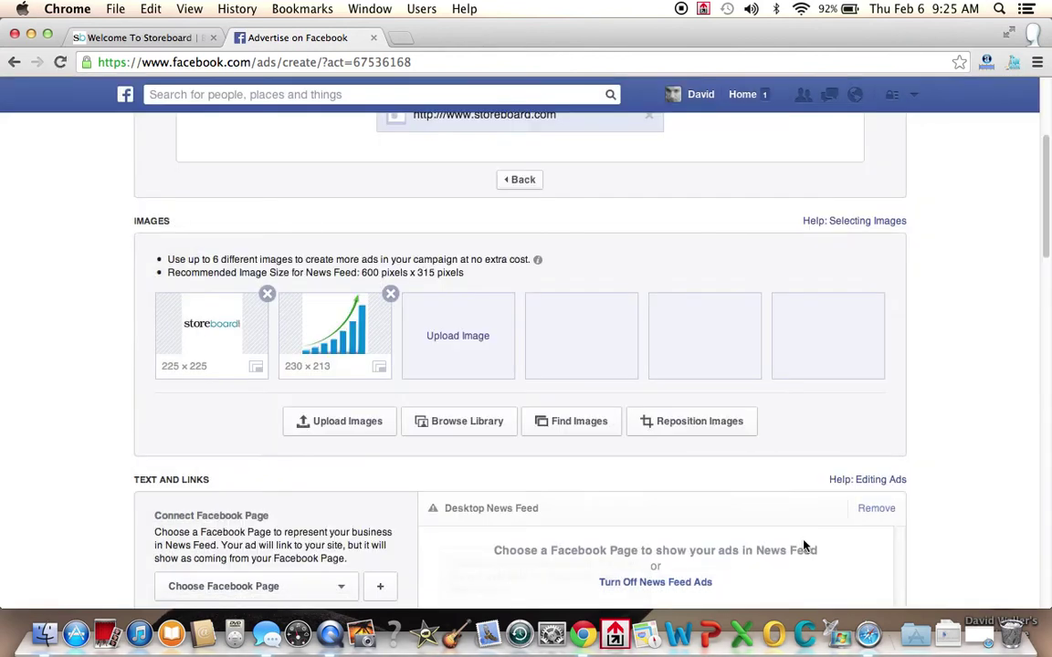
Search the free stock images for "storeboard.com" and for the shorter term "storeboard".
click(575, 427)
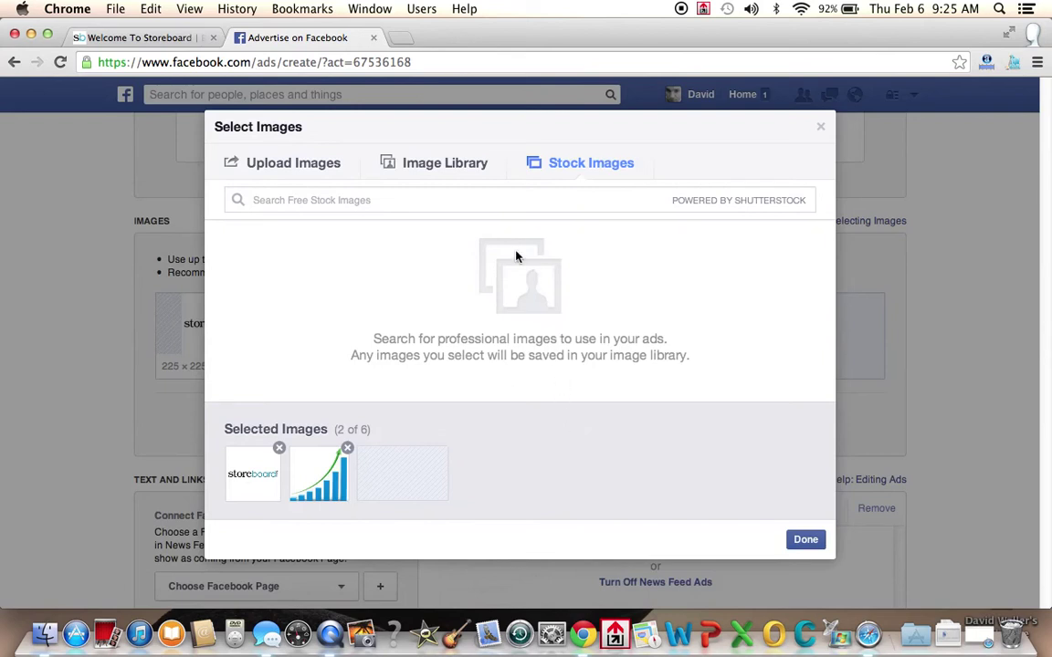
click(426, 202)
text(storeboard.com)
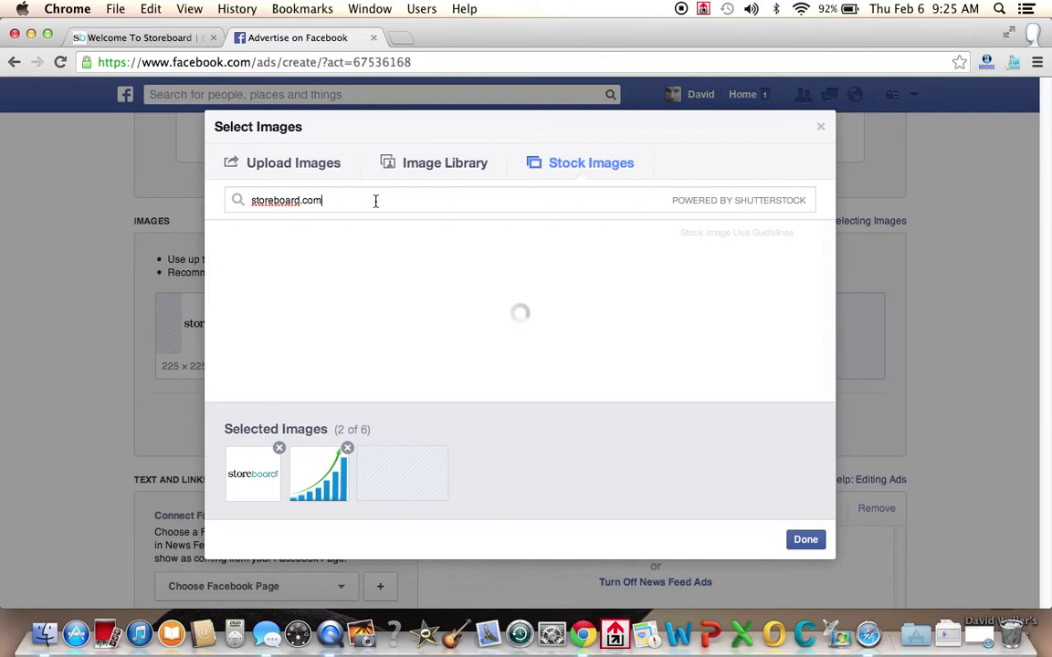
key(BackSpace)
key(BackSpace)
key(BackSpace)
key(BackSpace)
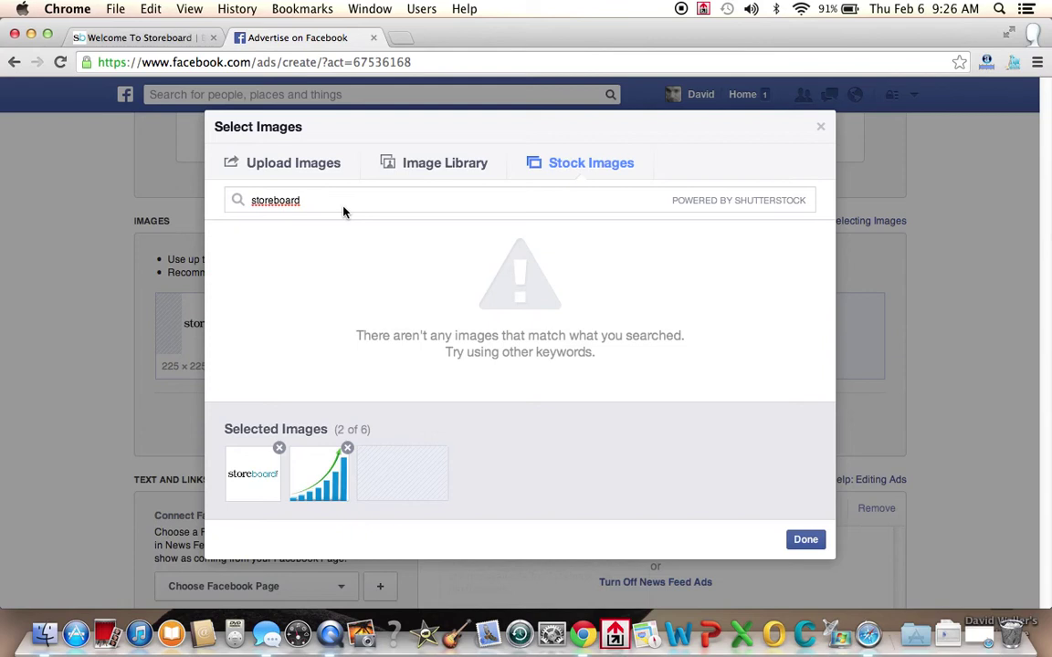
Search the stock images for "increase traffic" and look through the pictures offered.
key(BackSpace)
key(BackSpace)
key(BackSpace)
key(BackSpace)
key(BackSpace)
key(BackSpace)
key(BackSpace)
key(BackSpace)
key(BackSpace)
key(BackSpace)
text(increase traffic)
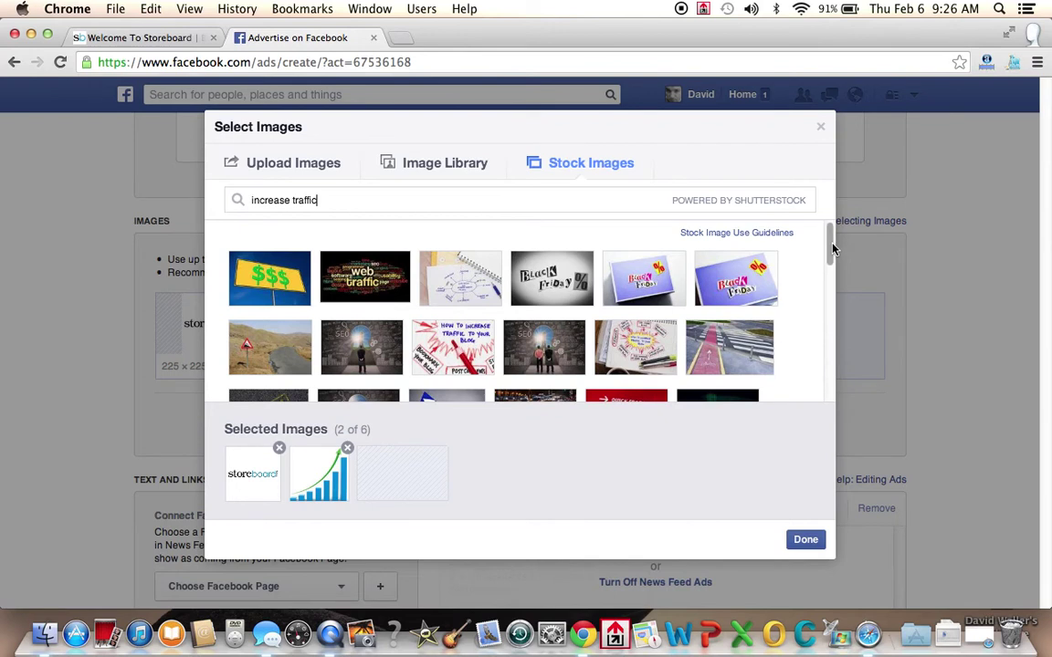
drag(831, 258, 829, 386)
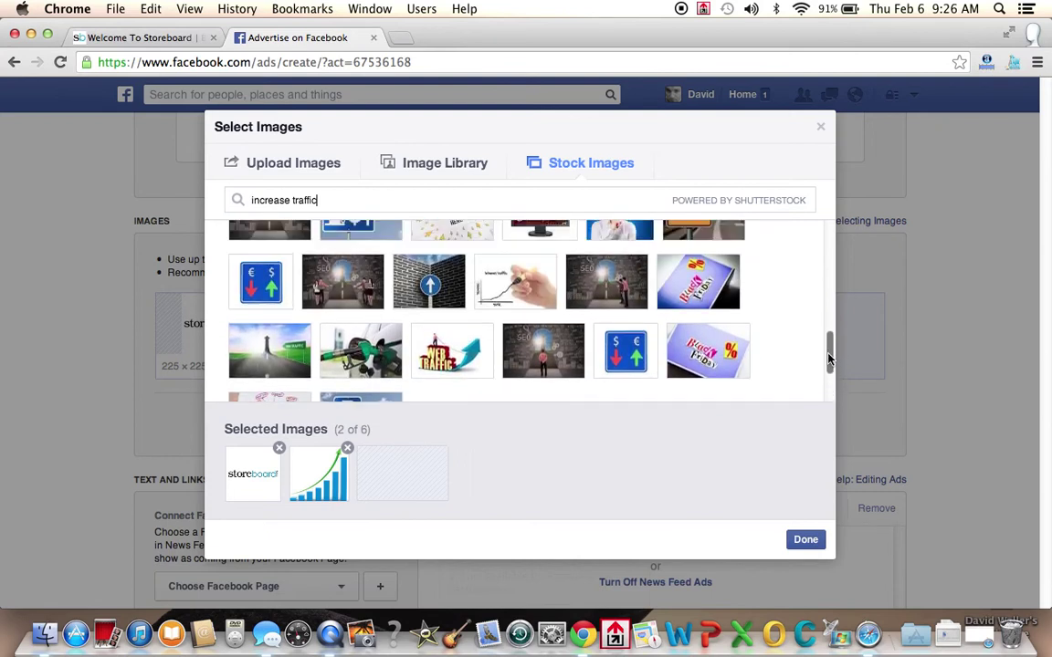
Add the stock picture of the man pulling an arrow over "WEB TRAFFIC" as the third ad image and finish the image selection.
mouse_move(428, 329)
mouse_move(829, 345)
mouse_down()
mouse_move(829, 212)
mouse_move(821, 361)
mouse_up()
mouse_move(461, 296)
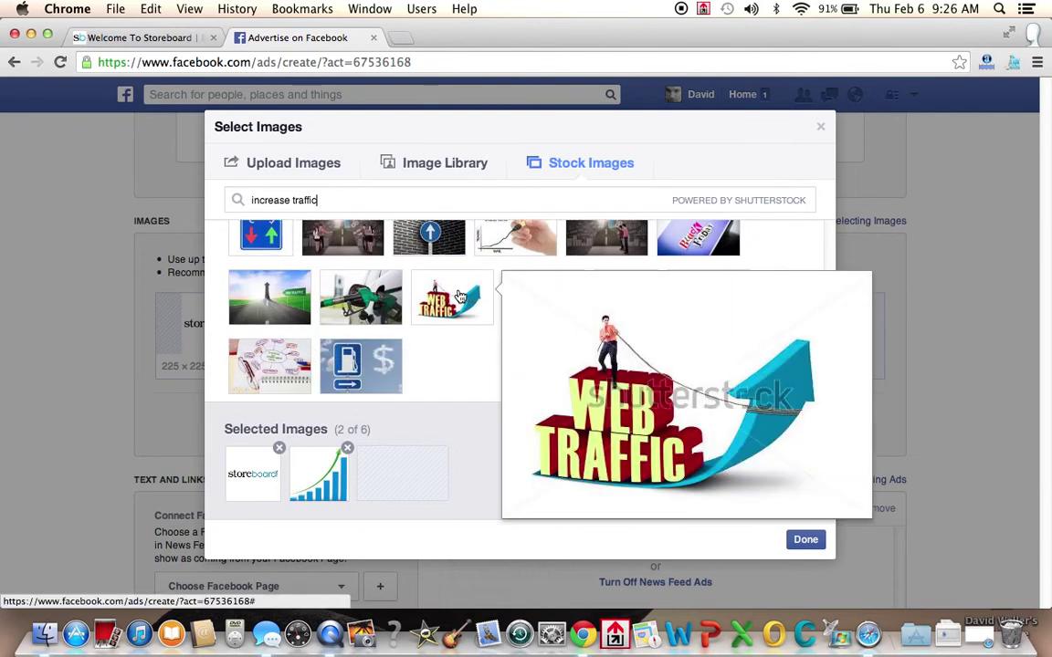
click(463, 294)
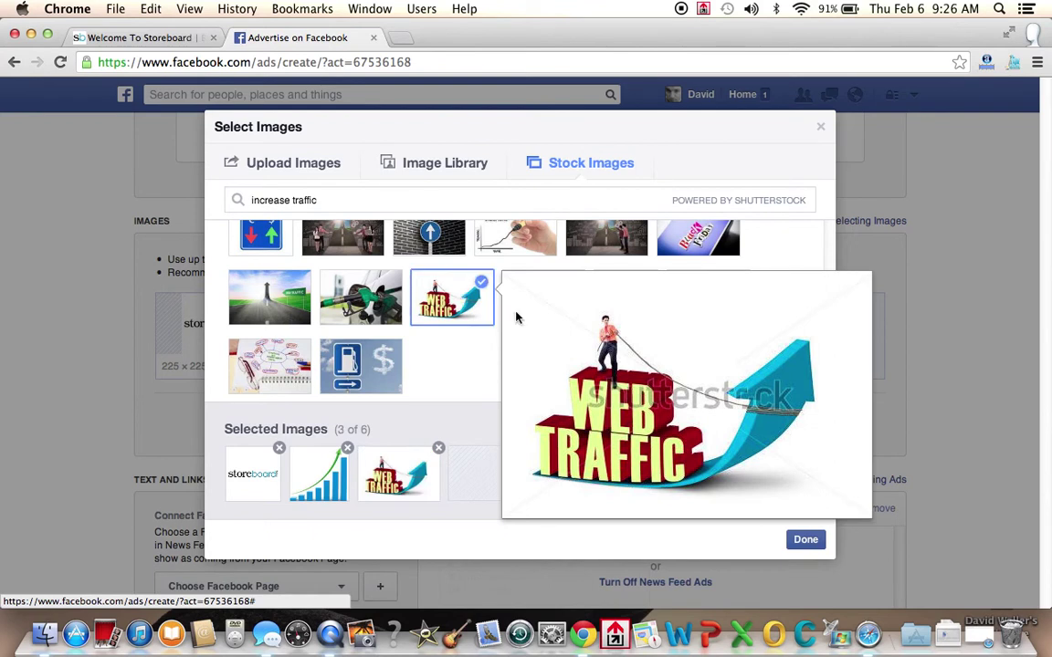
click(466, 292)
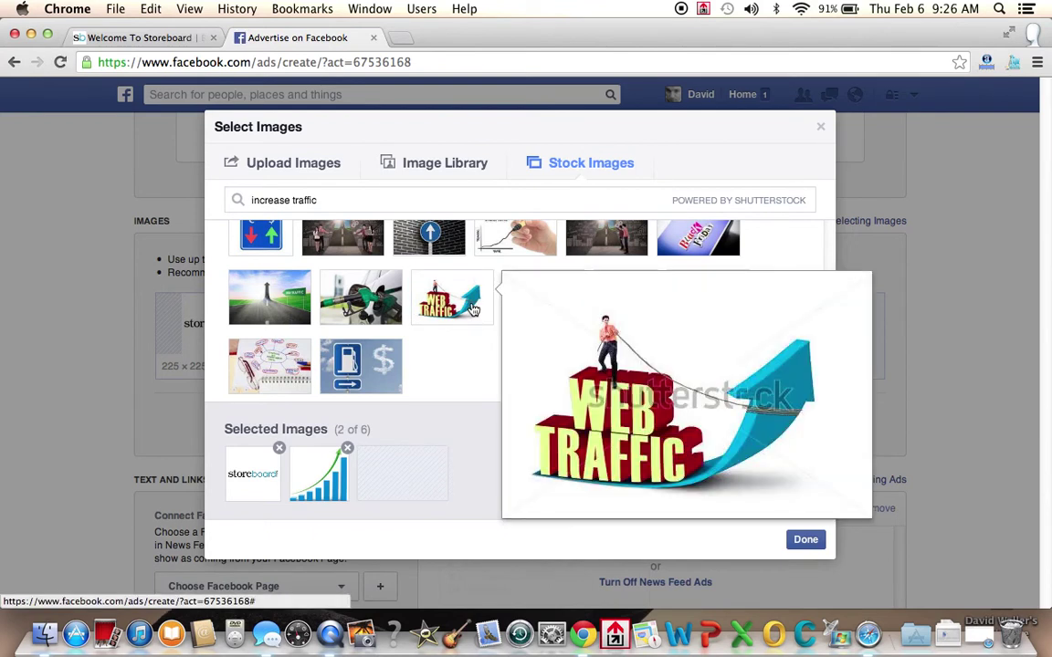
click(452, 299)
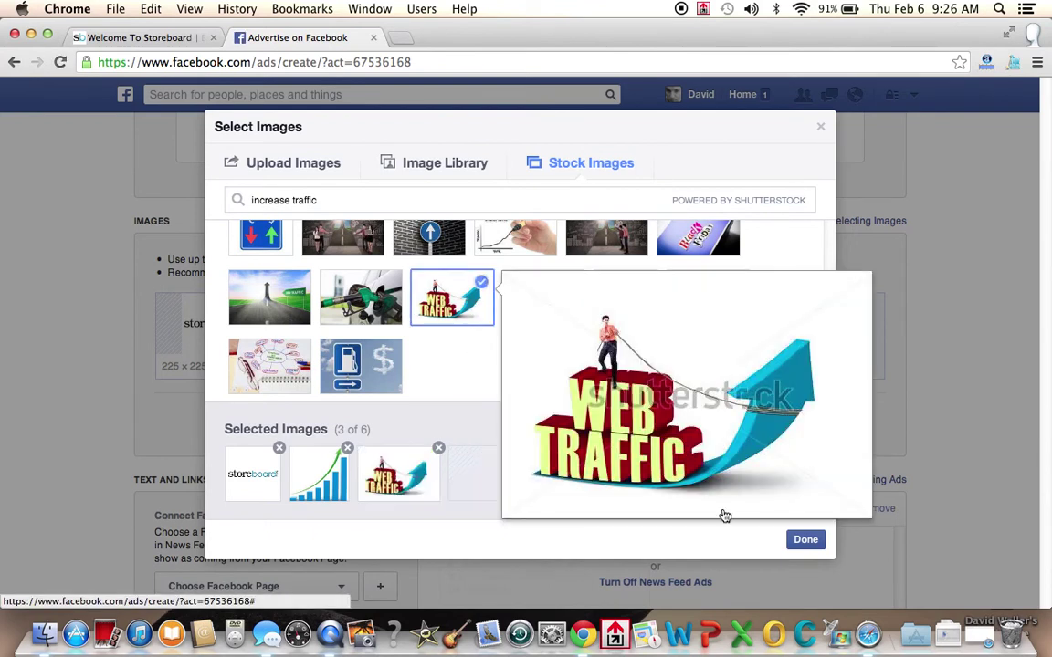
click(805, 541)
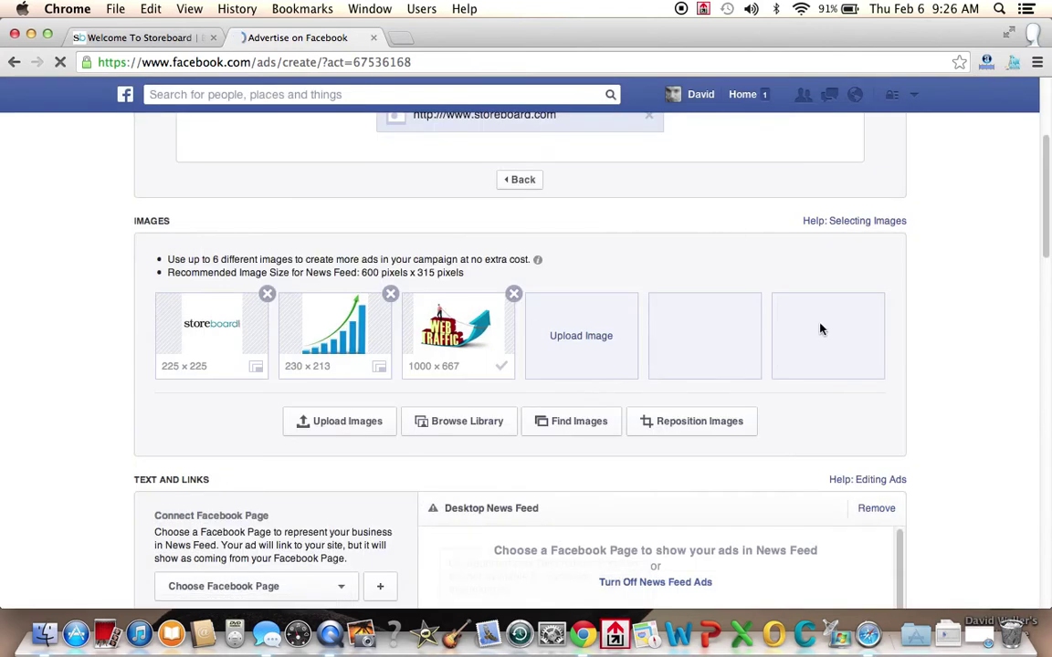
Connect the Storeboard Facebook Page to the ad so that it represents the business in News Feed.
drag(1044, 201, 1049, 282)
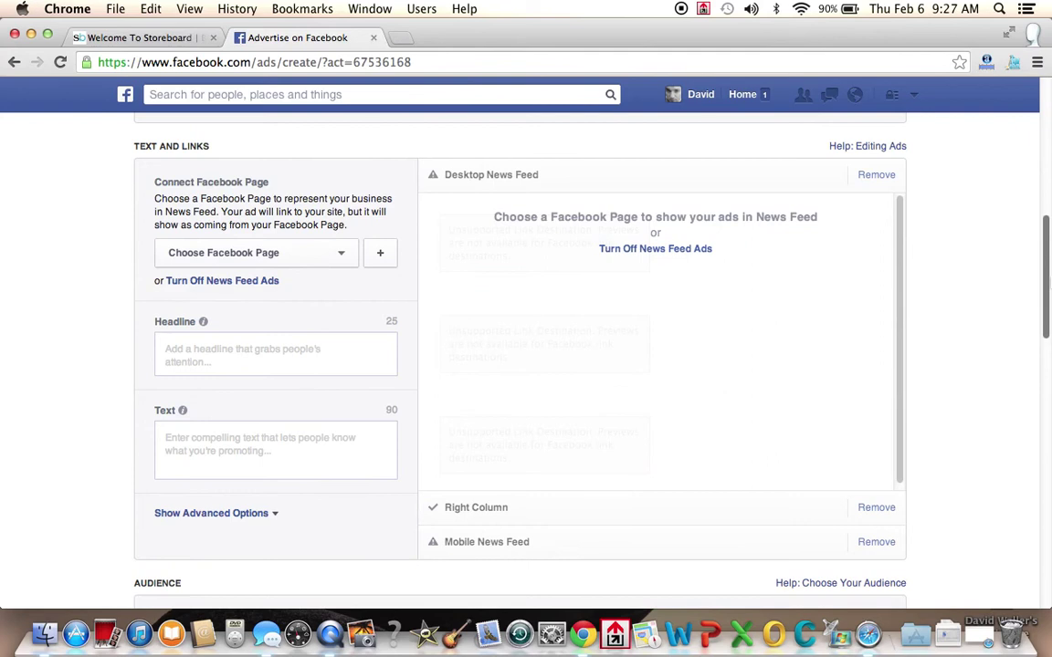
click(345, 256)
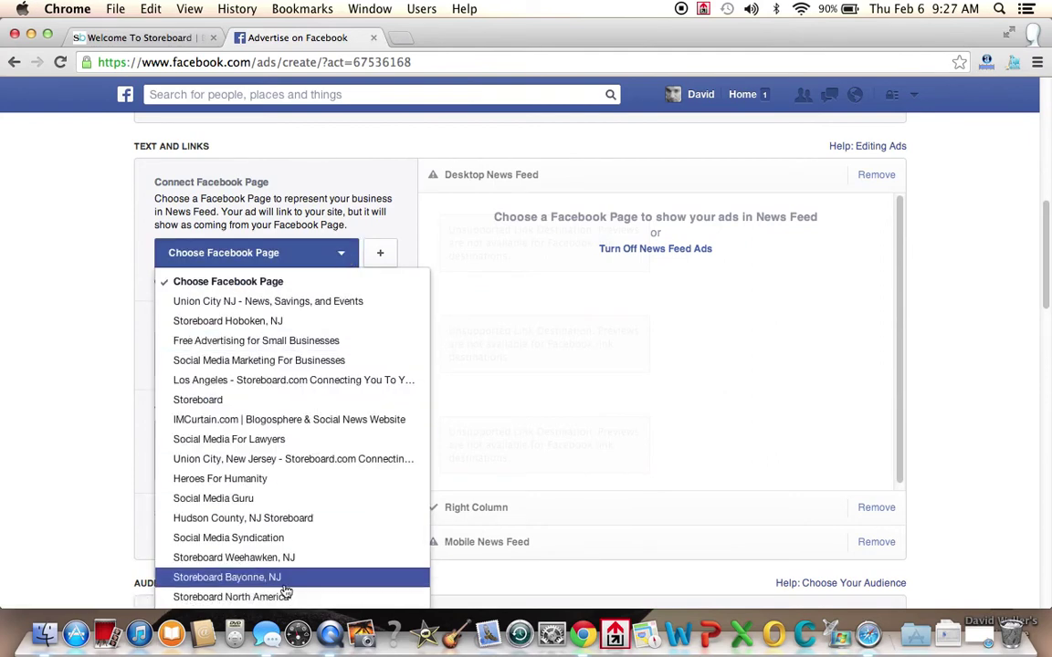
key(Down)
key(Down)
key(Down)
key(Down)
key(Down)
key(Down)
key(Down)
key(Down)
key(Down)
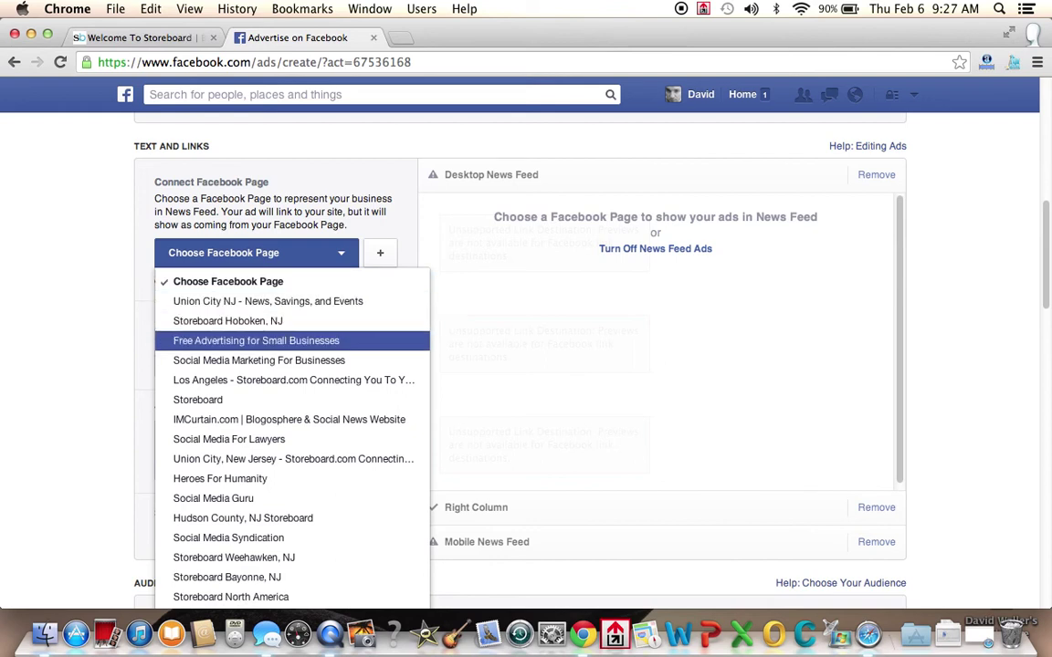
key(Up)
key(Up)
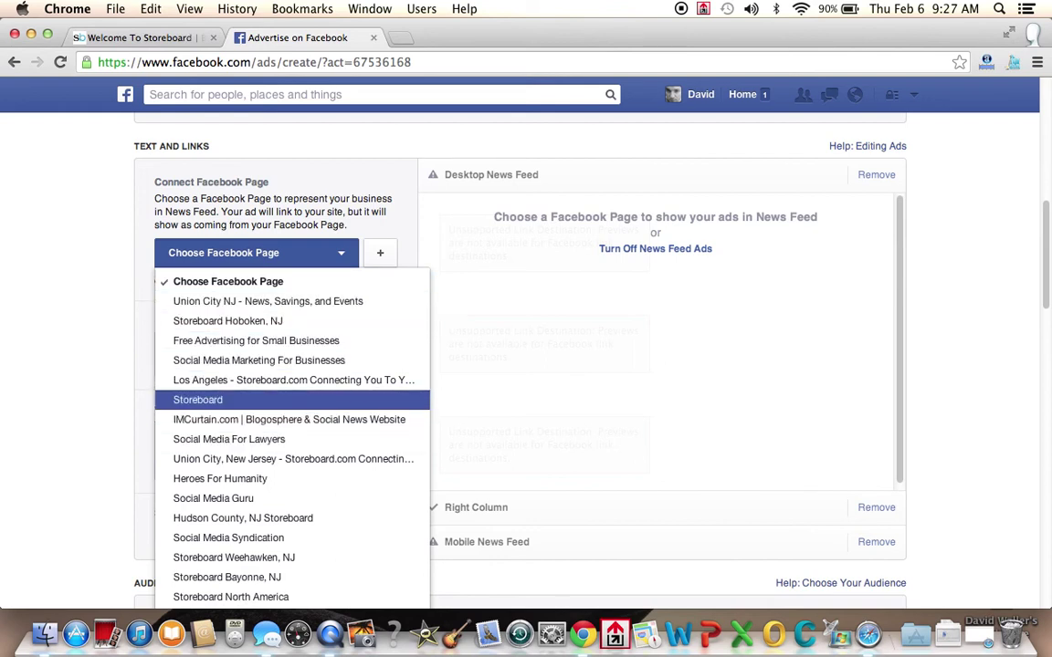
key(Return)
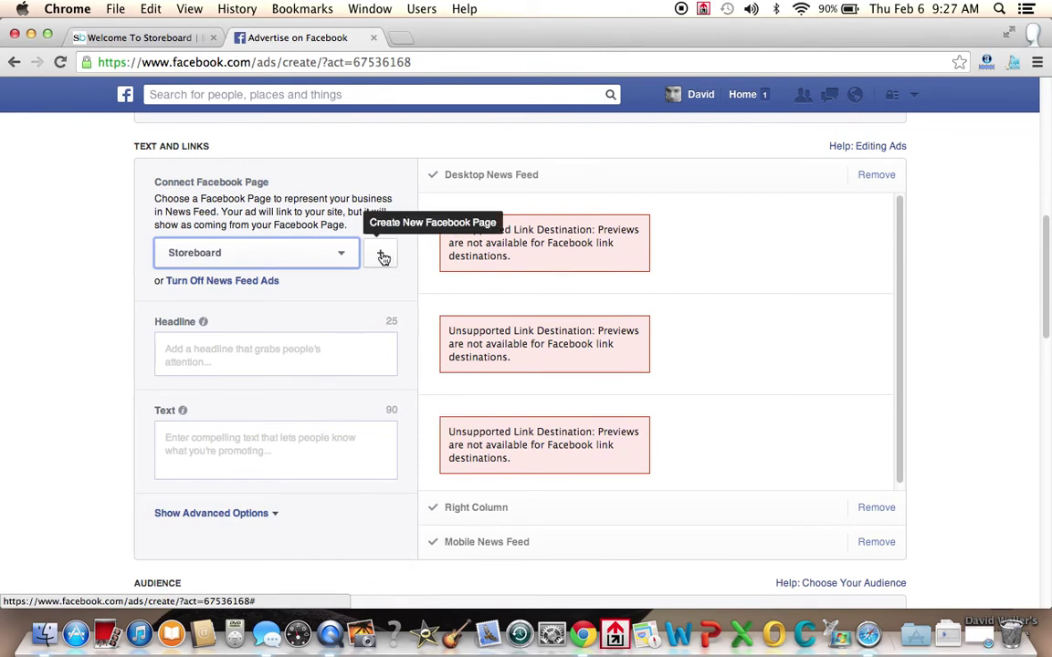
click(696, 266)
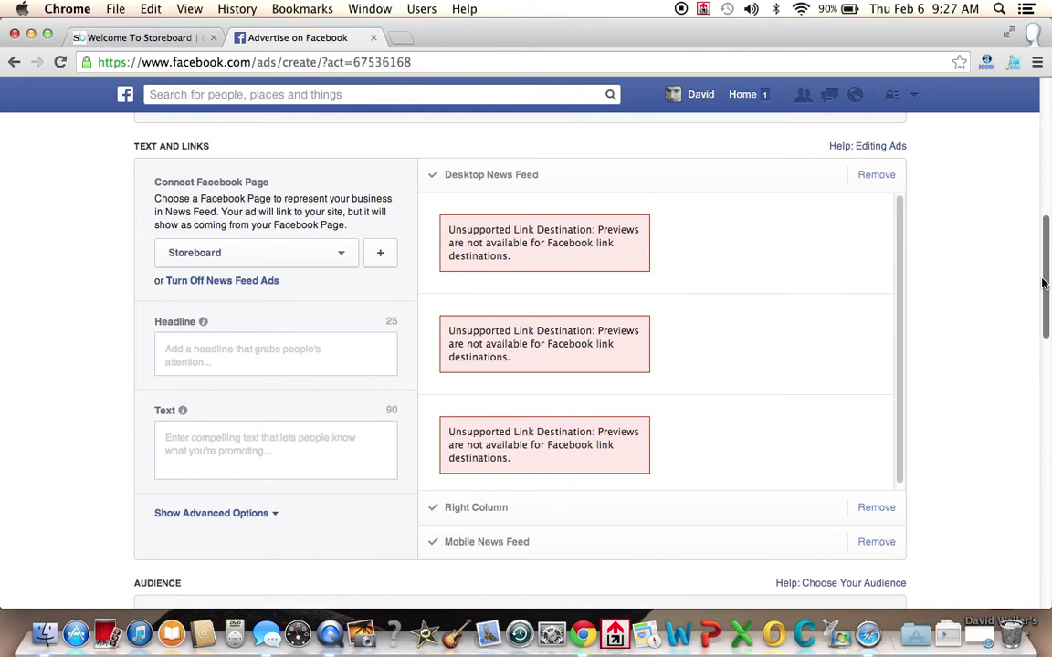
Add France to the audience locations alongside the United States.
scroll(1039, 335, down, 4)
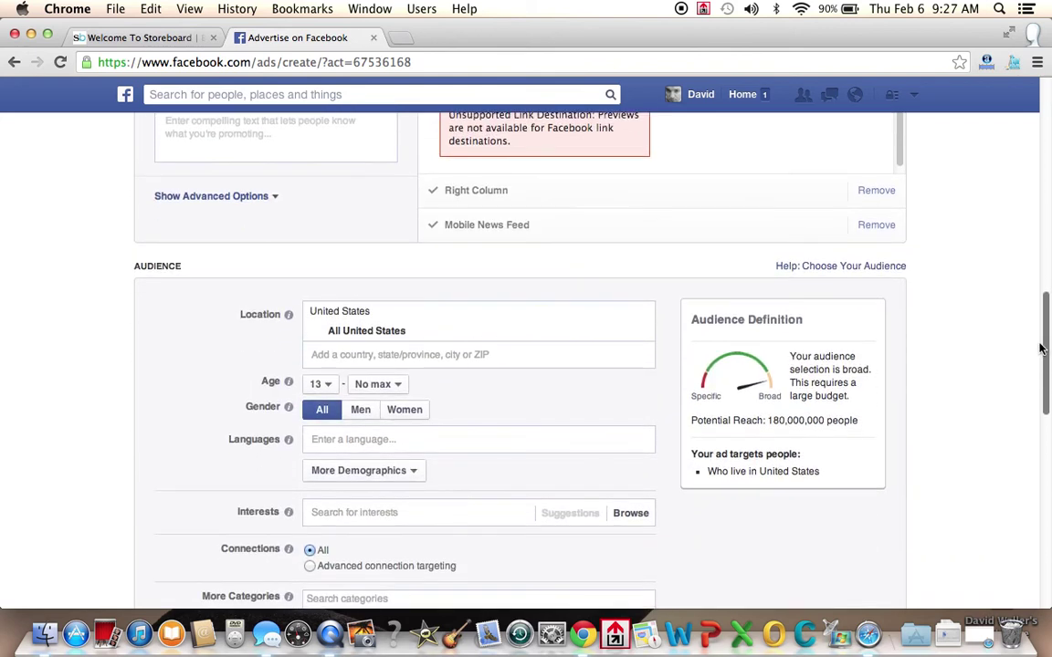
scroll(1041, 345, up, 3)
drag(1048, 332, 1044, 365)
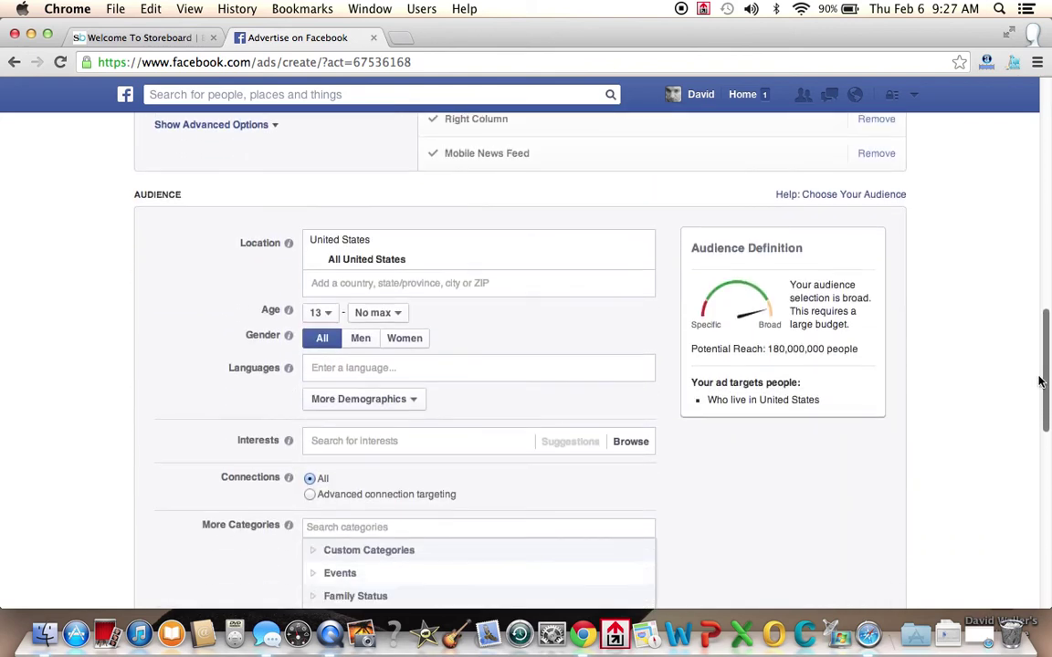
scroll(1039, 380, down, 3)
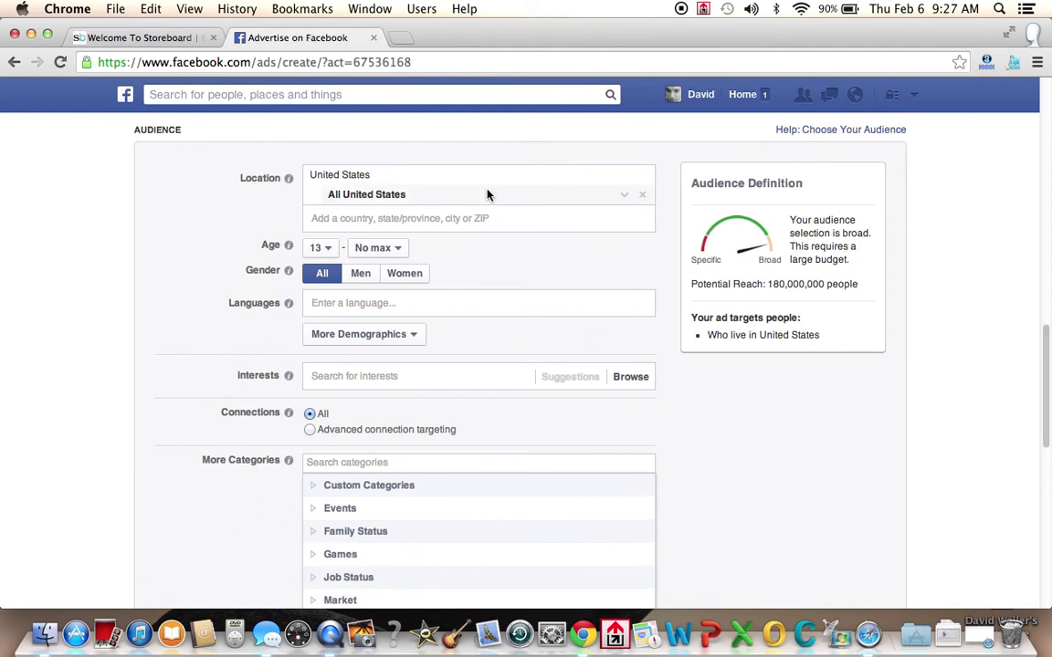
mouse_move(488, 195)
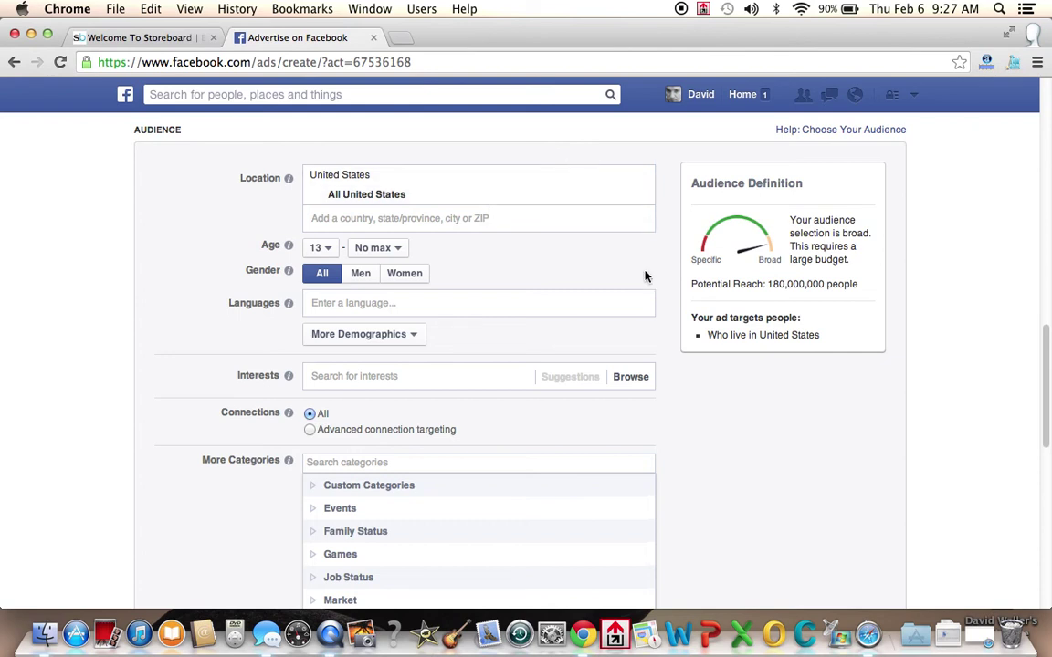
mouse_move(629, 198)
text(france)
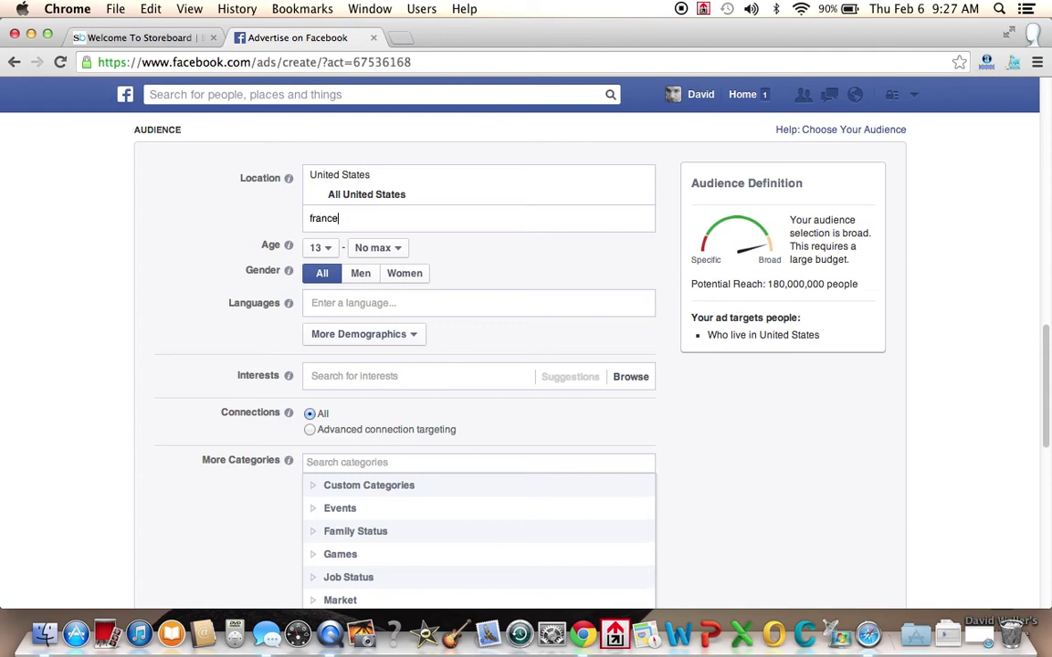
key(Return)
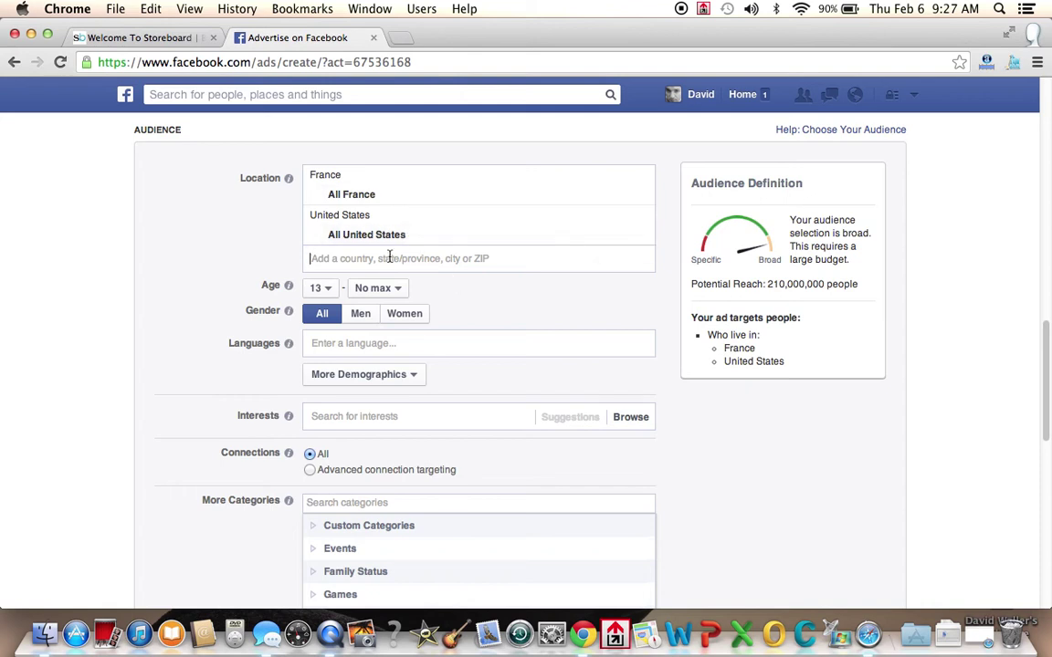
Set the audience's minimum age to 16 and its language to English (US).
click(330, 290)
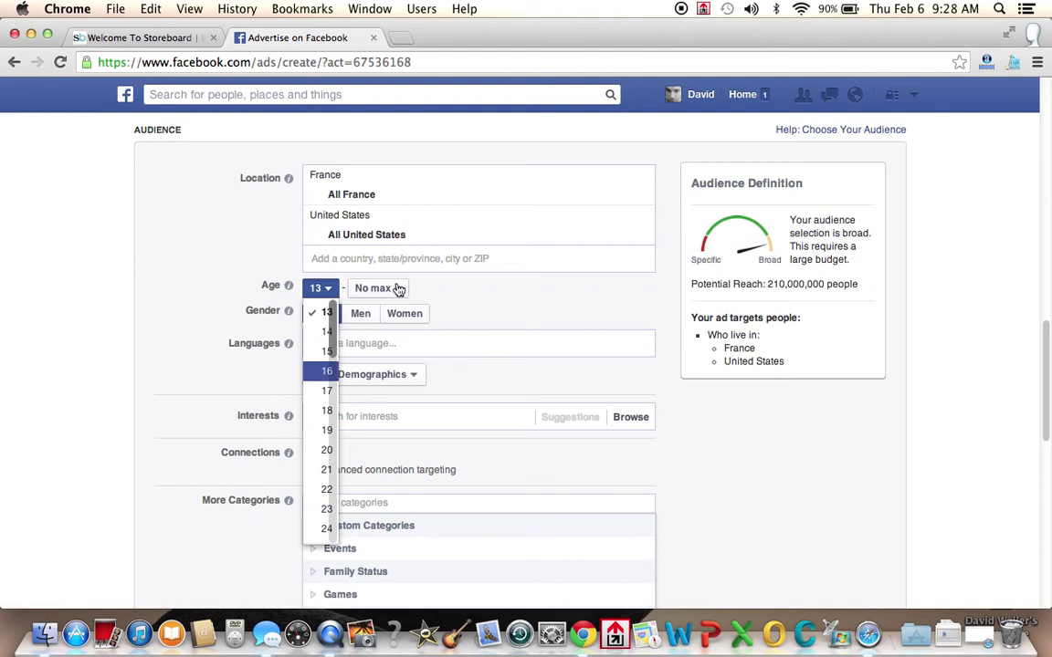
click(327, 371)
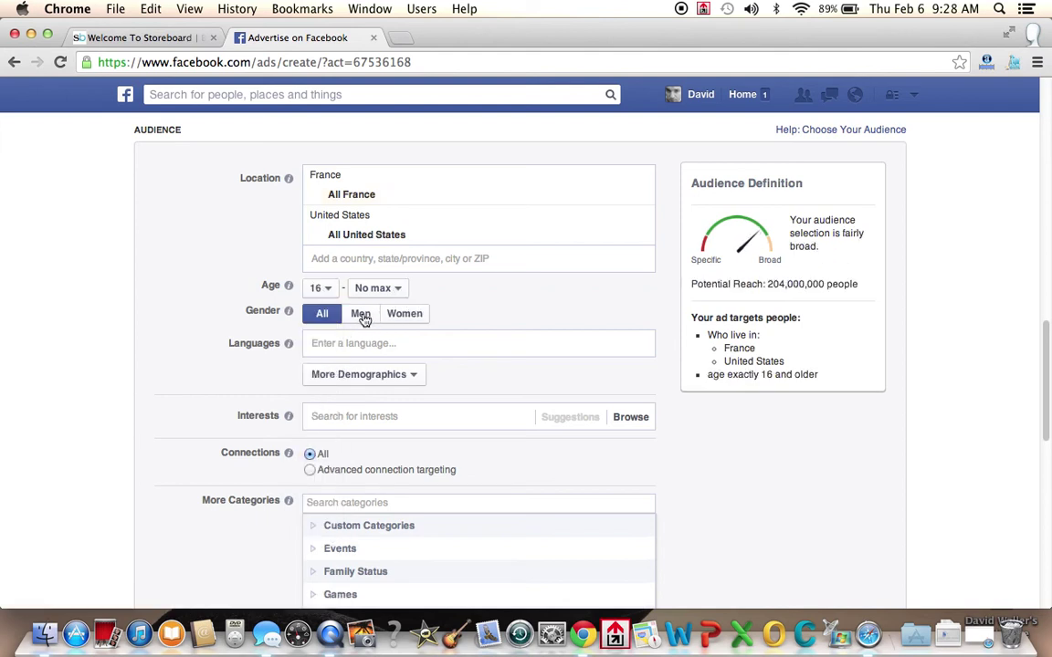
click(347, 344)
text(en)
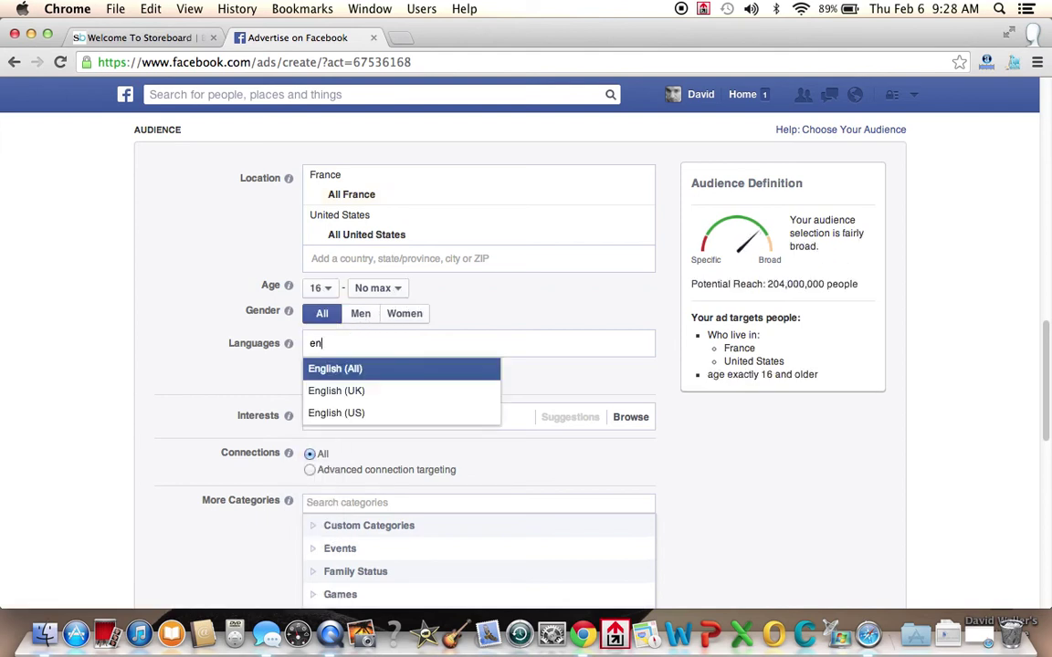
text(gli)
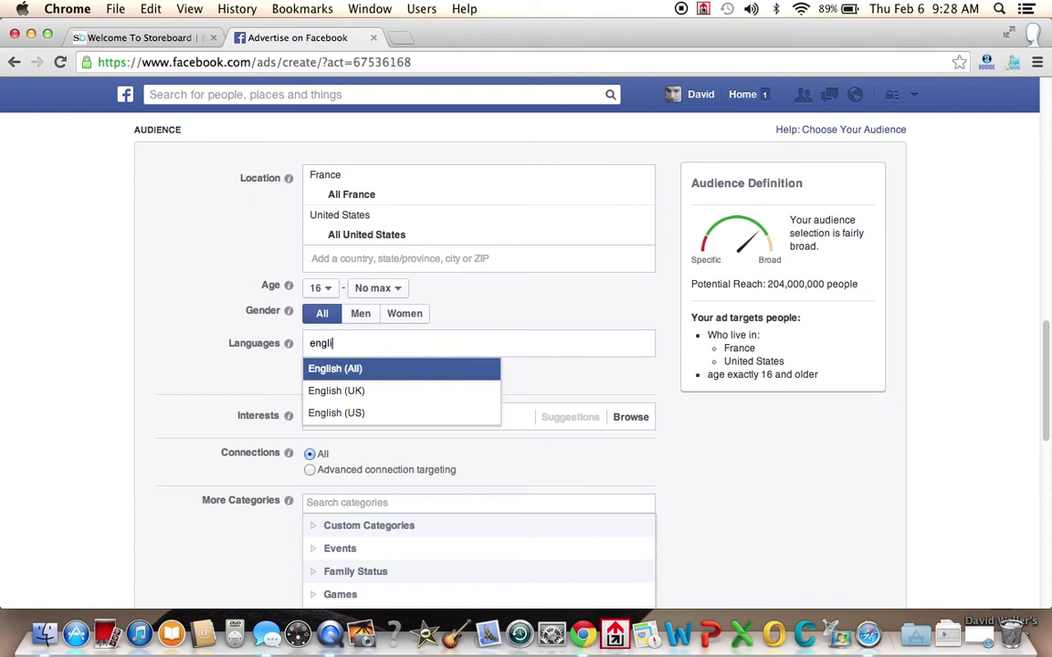
click(361, 419)
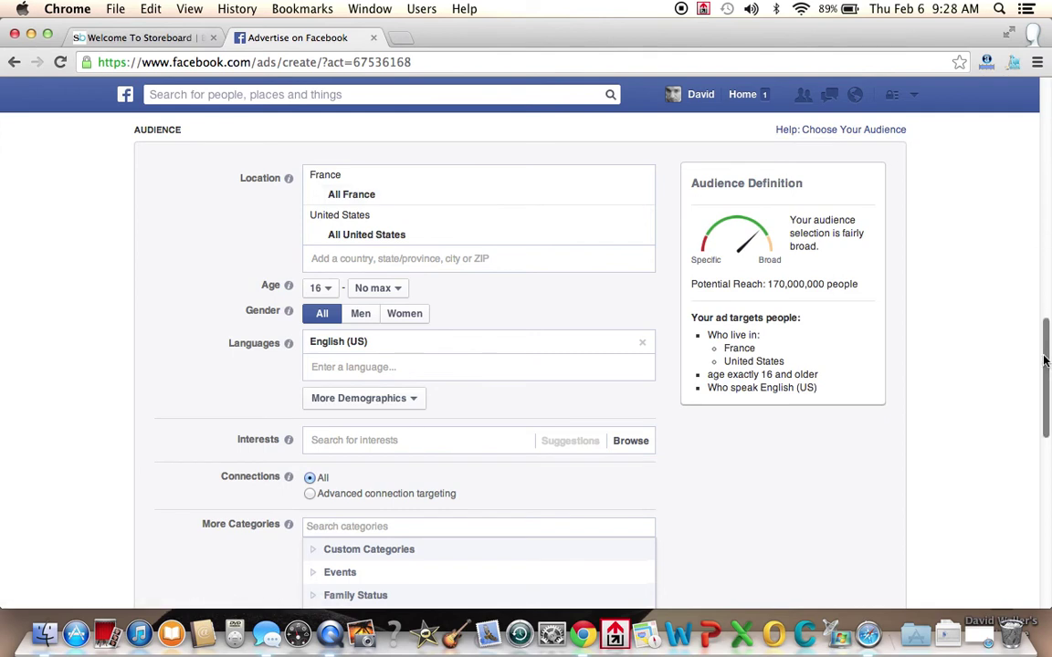
Search the audience interests for "internet marke" and add Internet marketing.
drag(1044, 357, 1047, 393)
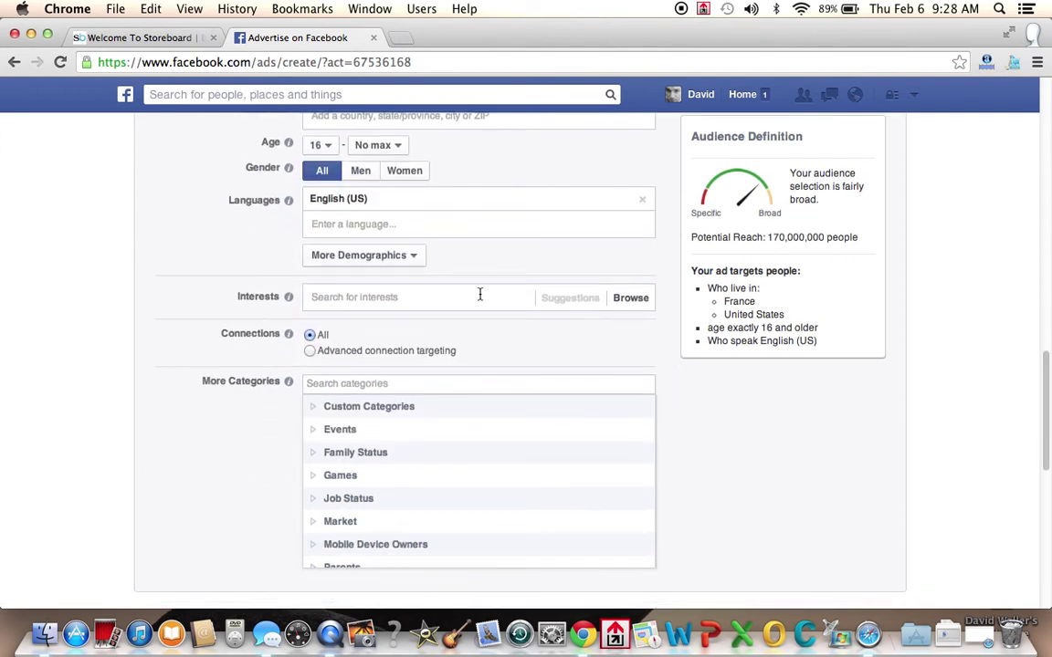
click(479, 294)
text(int)
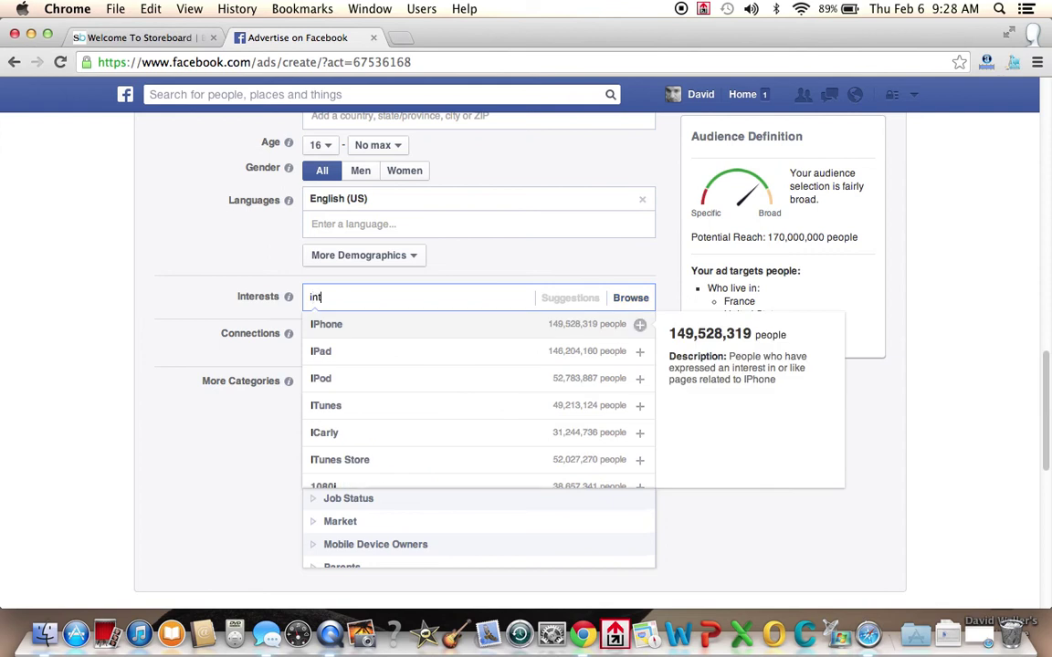
text(ernet)
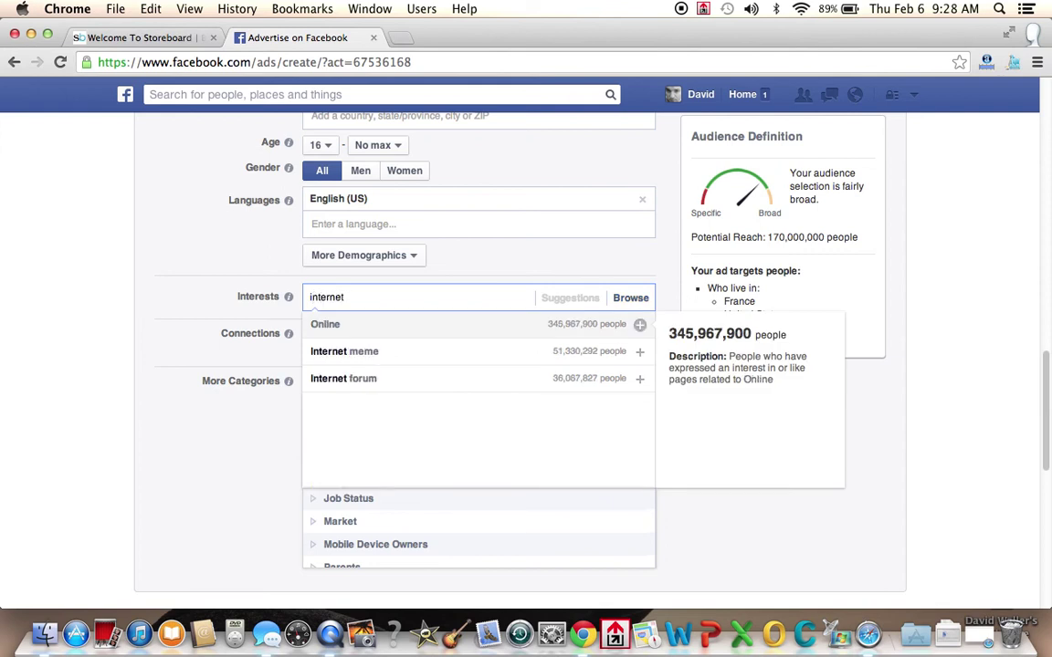
text( marke)
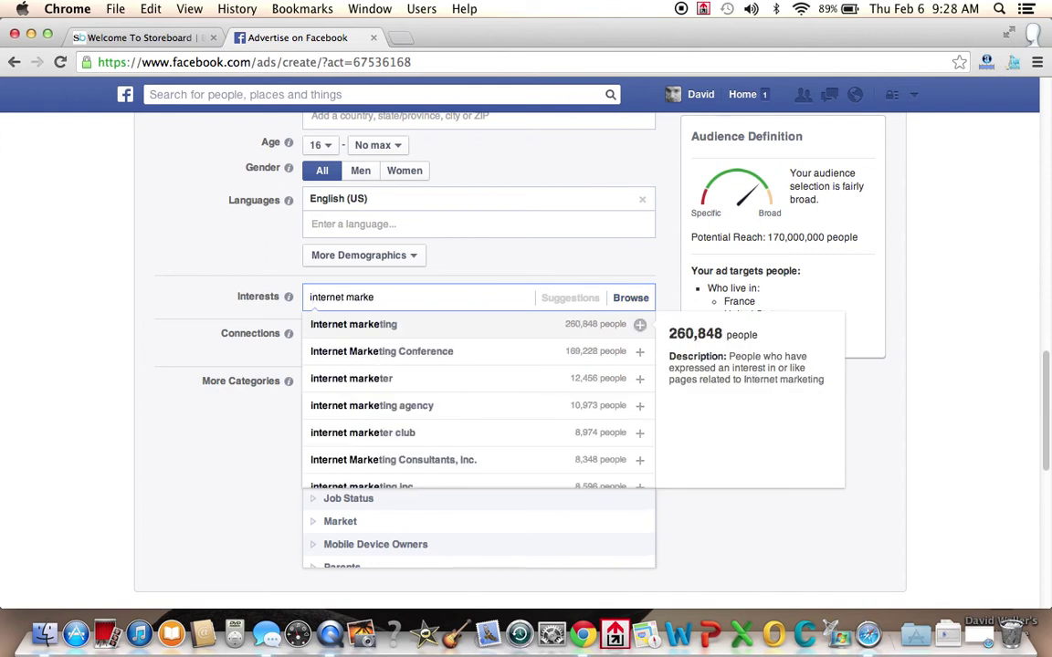
click(407, 334)
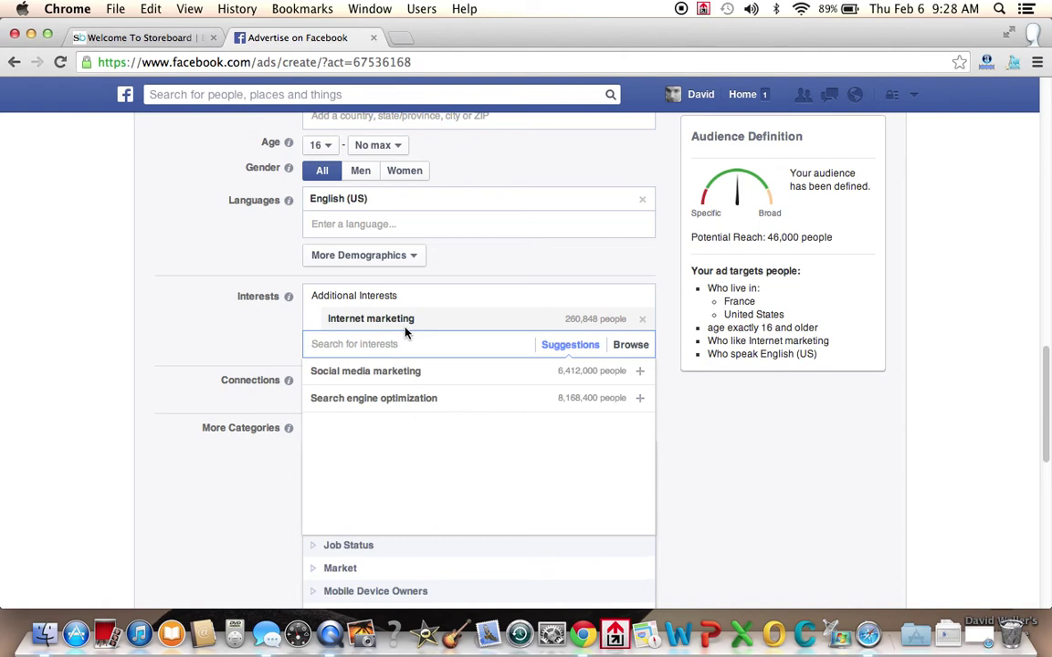
Add Small business as an audience interest, together with the suggested interests Business networking and Social media marketing.
mouse_move(418, 324)
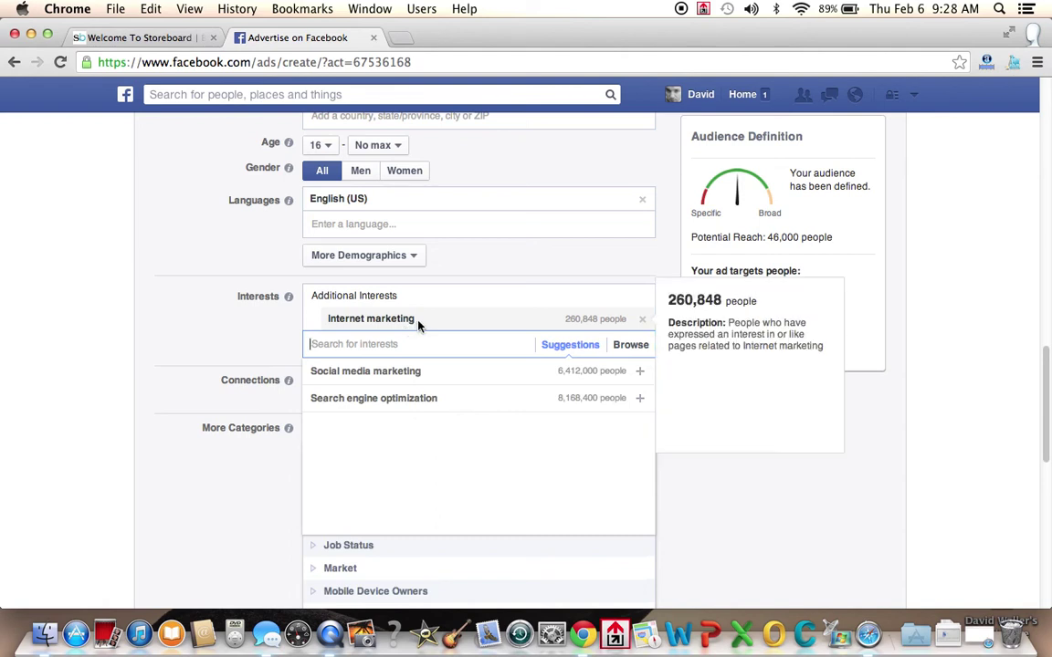
text(small )
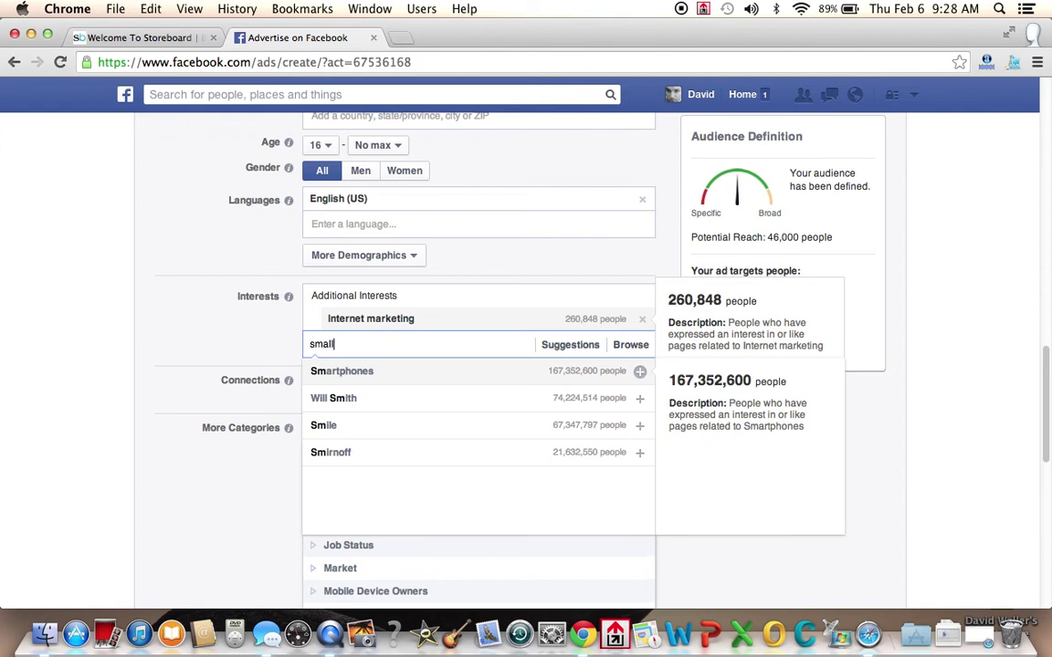
text(buisness)
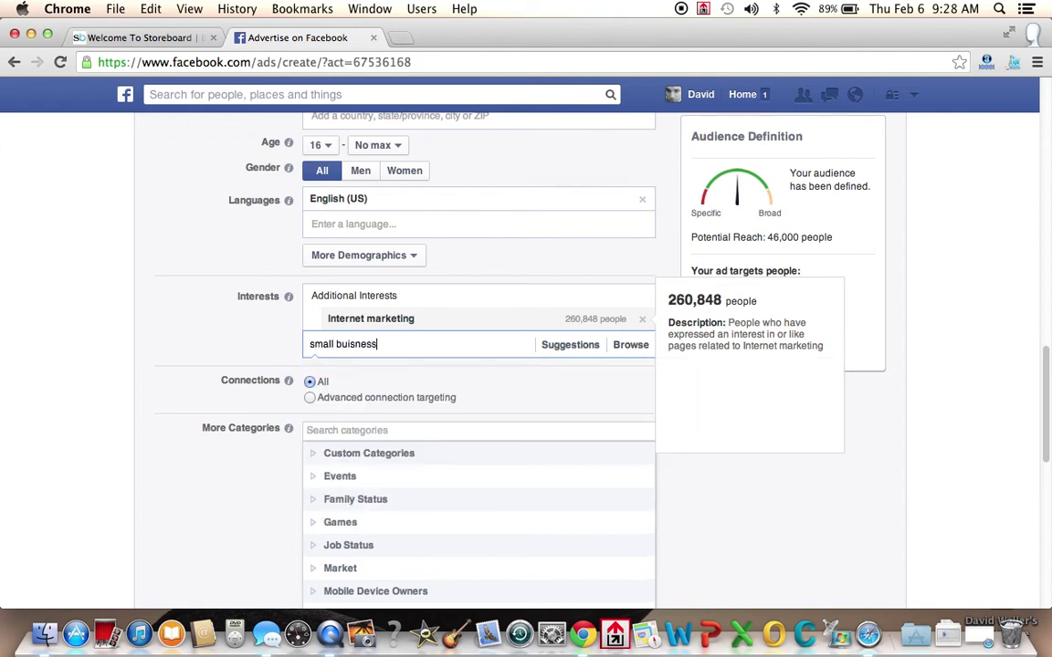
key(BackSpace)
key(BackSpace)
key(BackSpace)
key(BackSpace)
key(BackSpace)
key(BackSpace)
text(si)
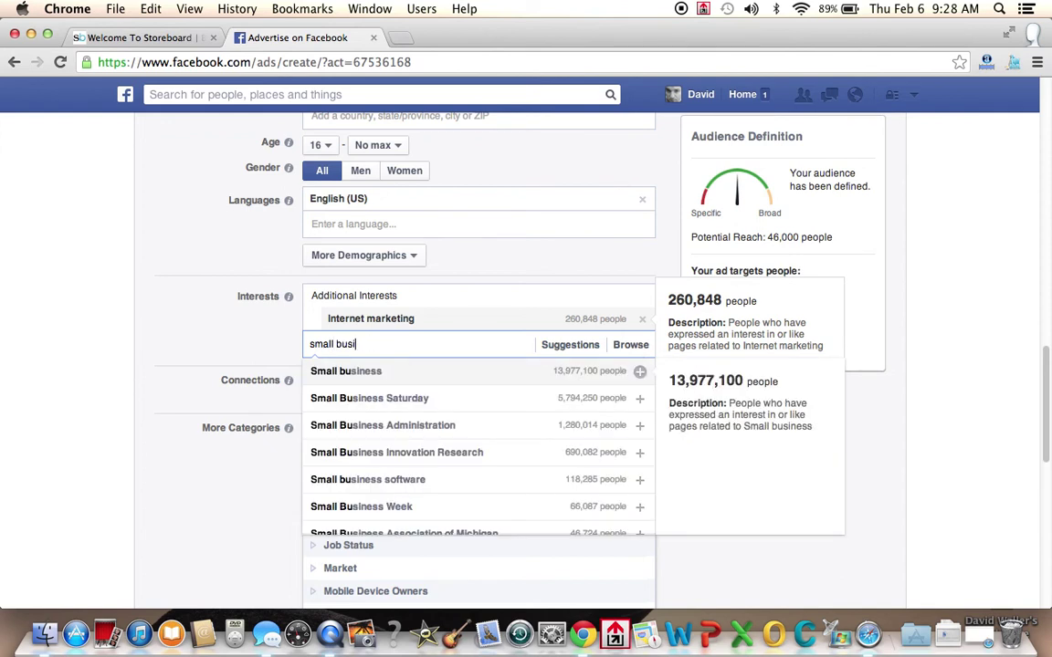
text(ness)
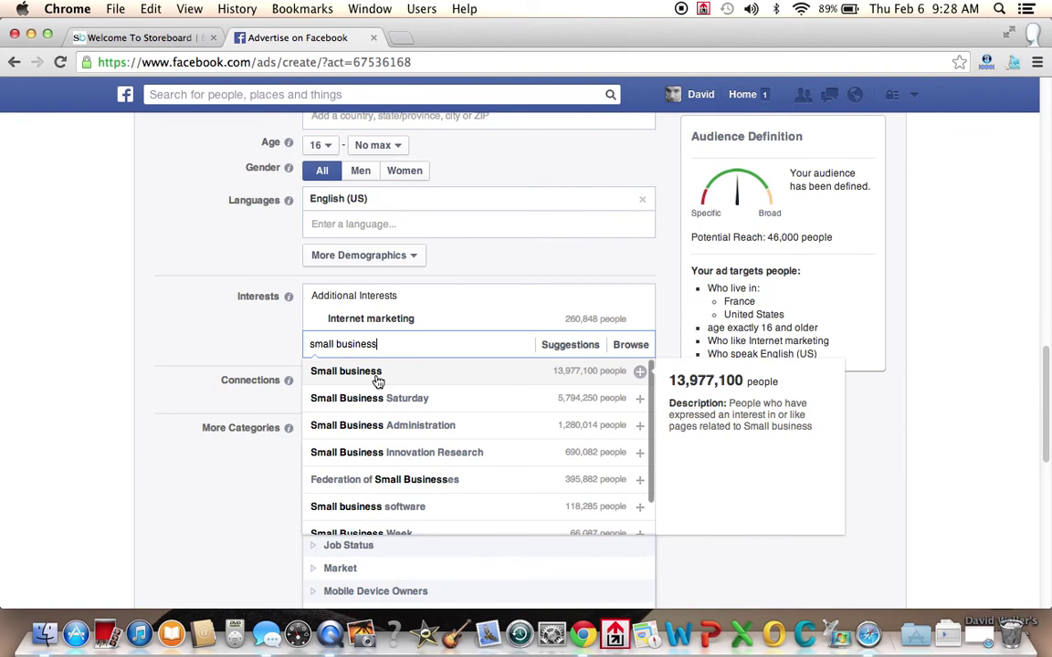
click(375, 376)
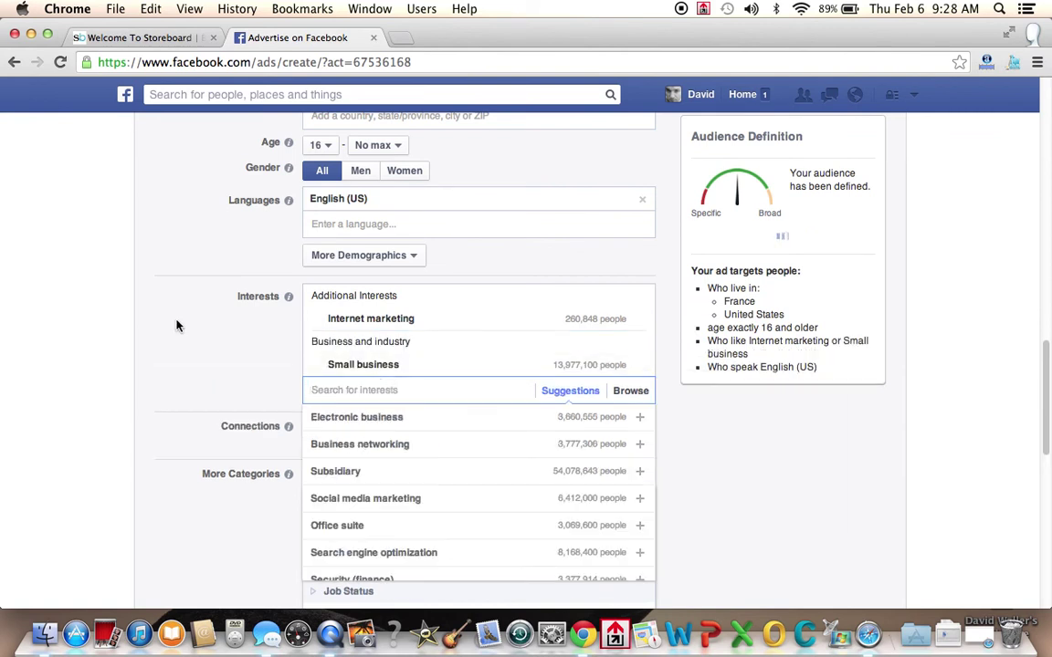
click(334, 445)
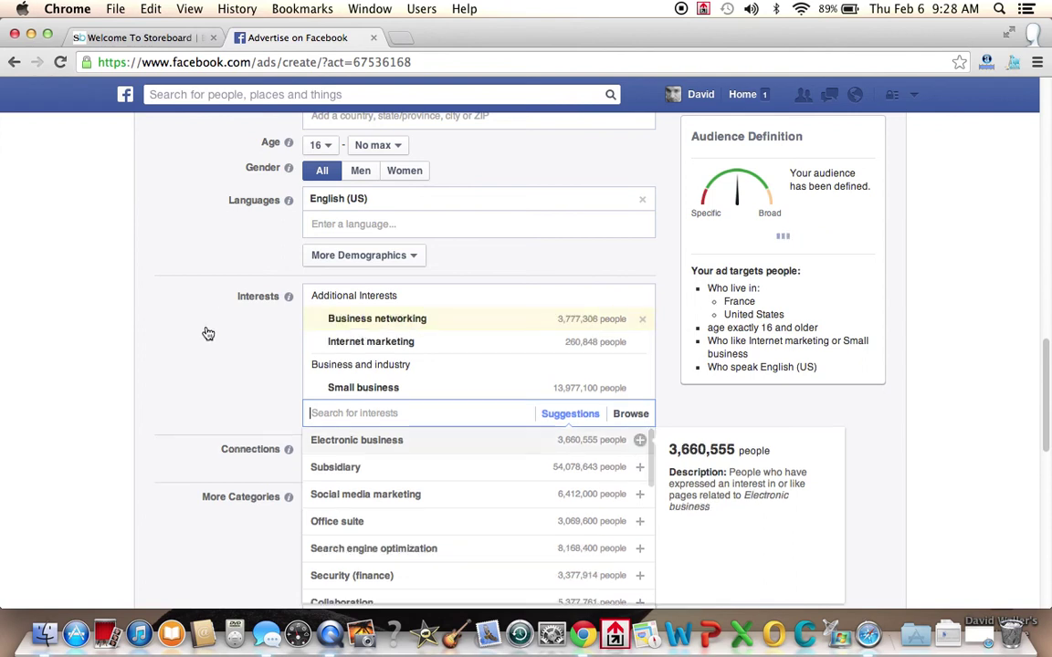
click(401, 502)
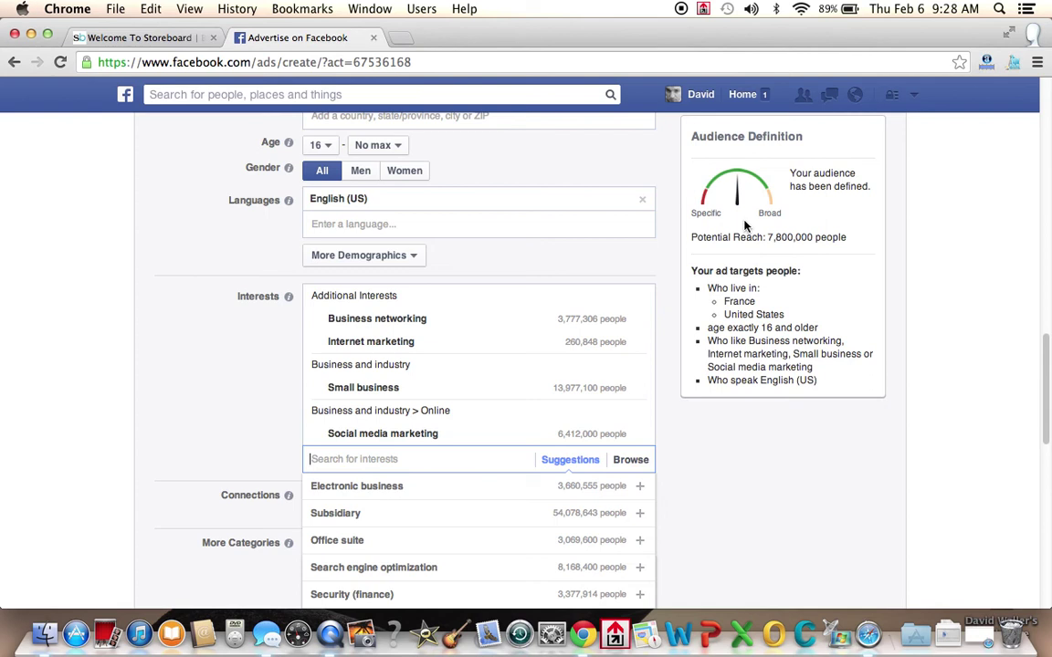
Remove France from the audience locations.
scroll(1046, 405, down, 1)
drag(1046, 405, 1046, 317)
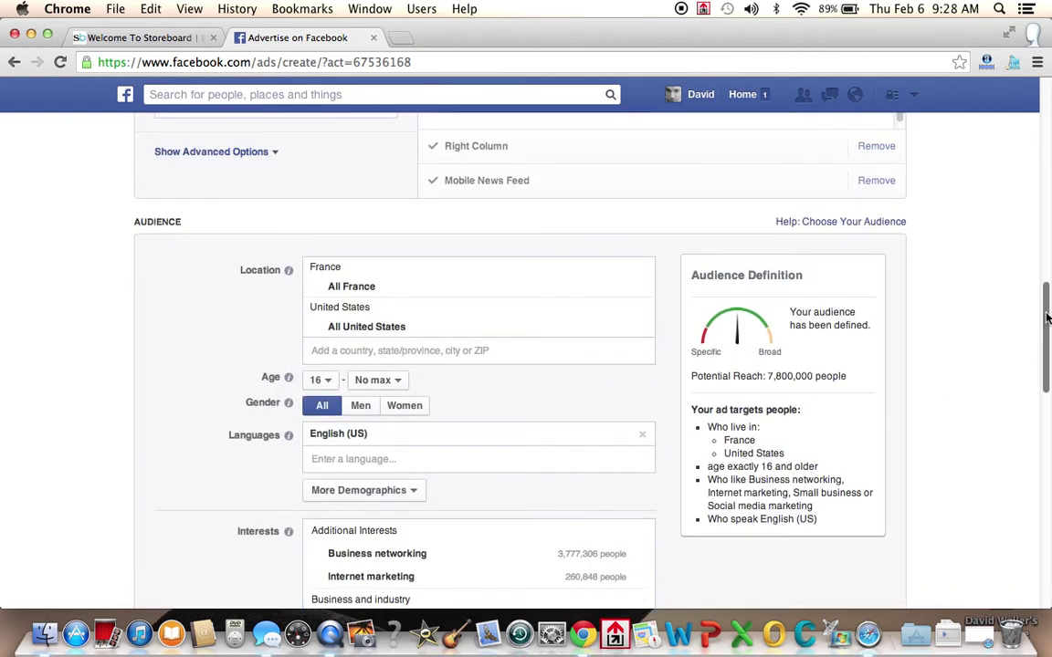
scroll(1047, 317, down, 1)
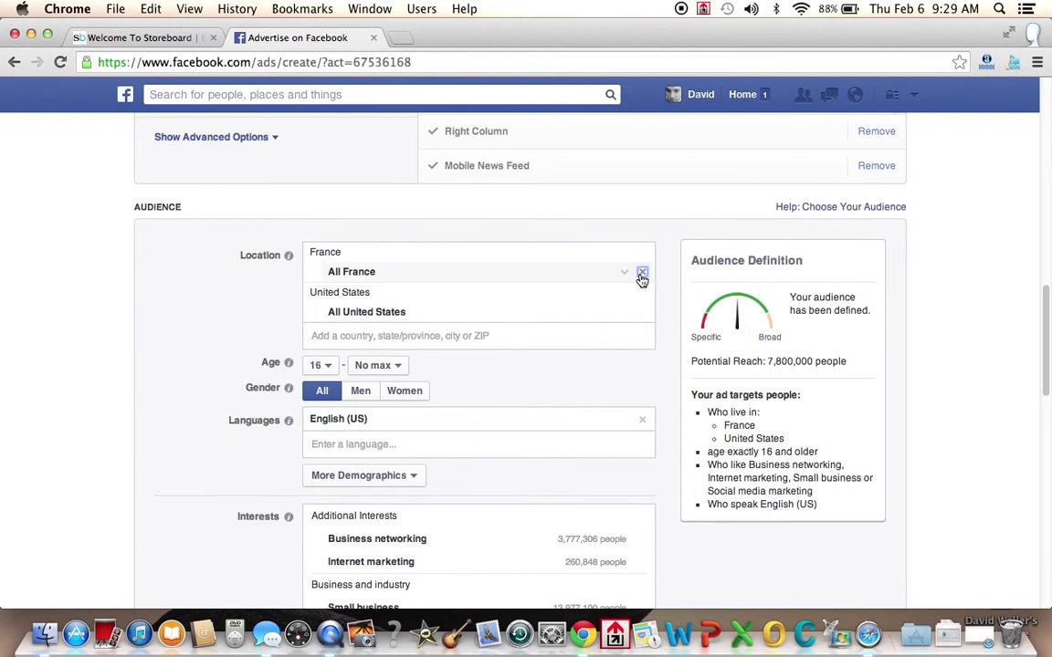
click(642, 275)
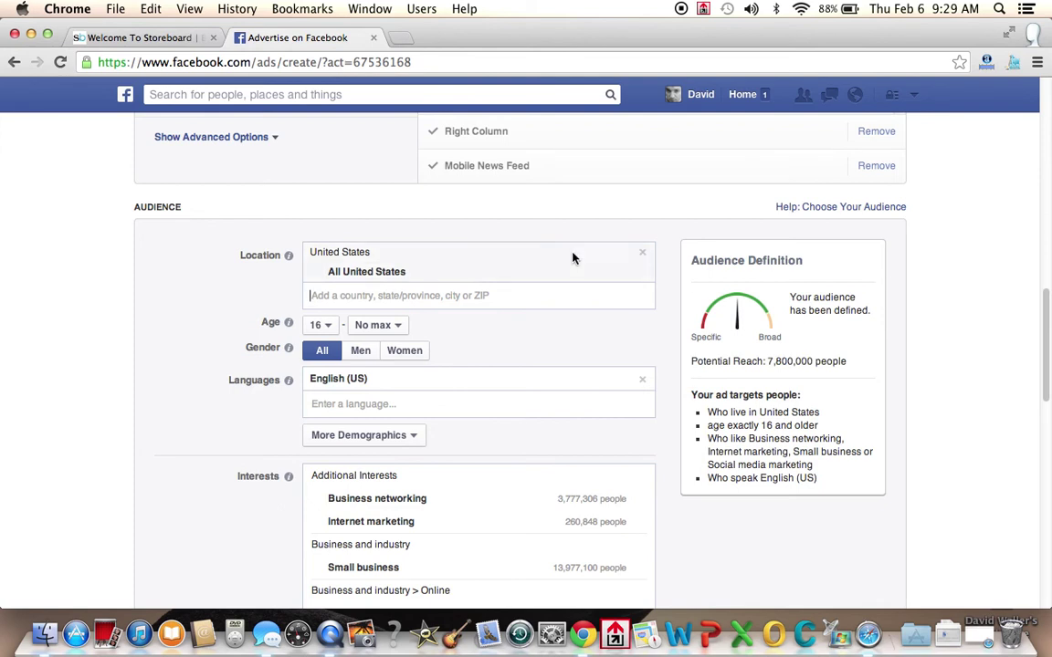
Search the audience locations for "United kingdom" and add the country United Kingdom.
click(444, 294)
text(En)
key(BackSpace)
key(BackSpace)
text(United)
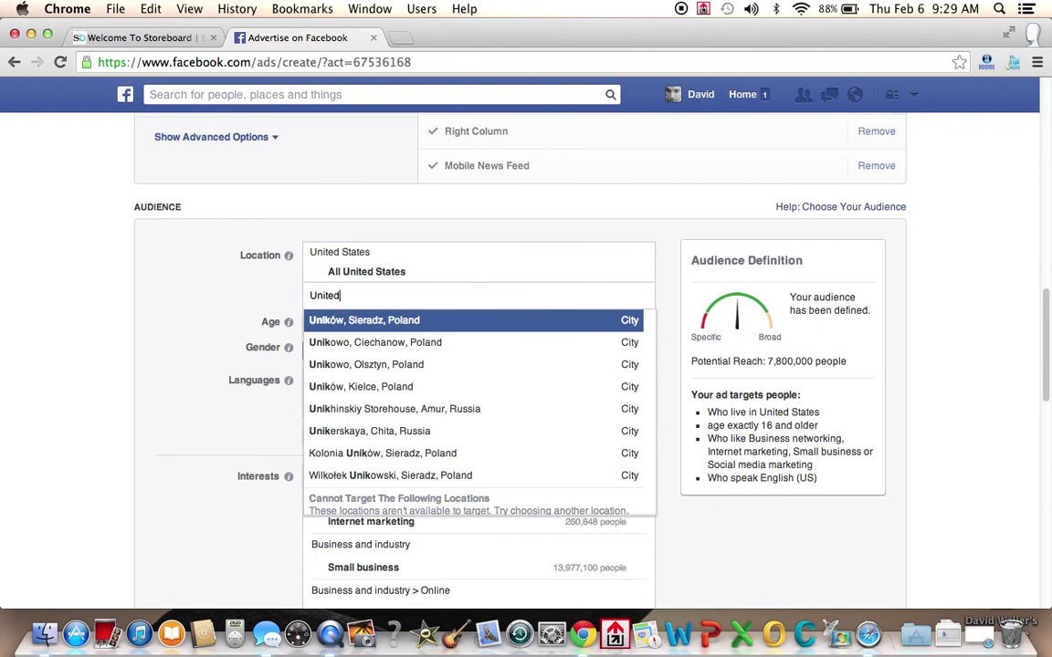
text( Kingdom)
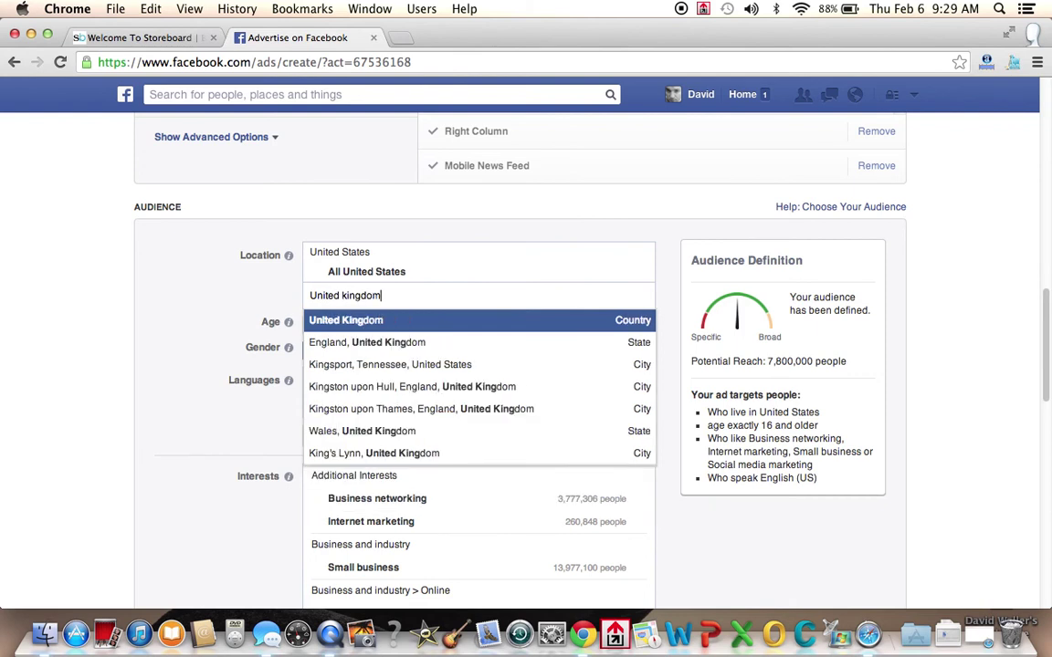
click(420, 324)
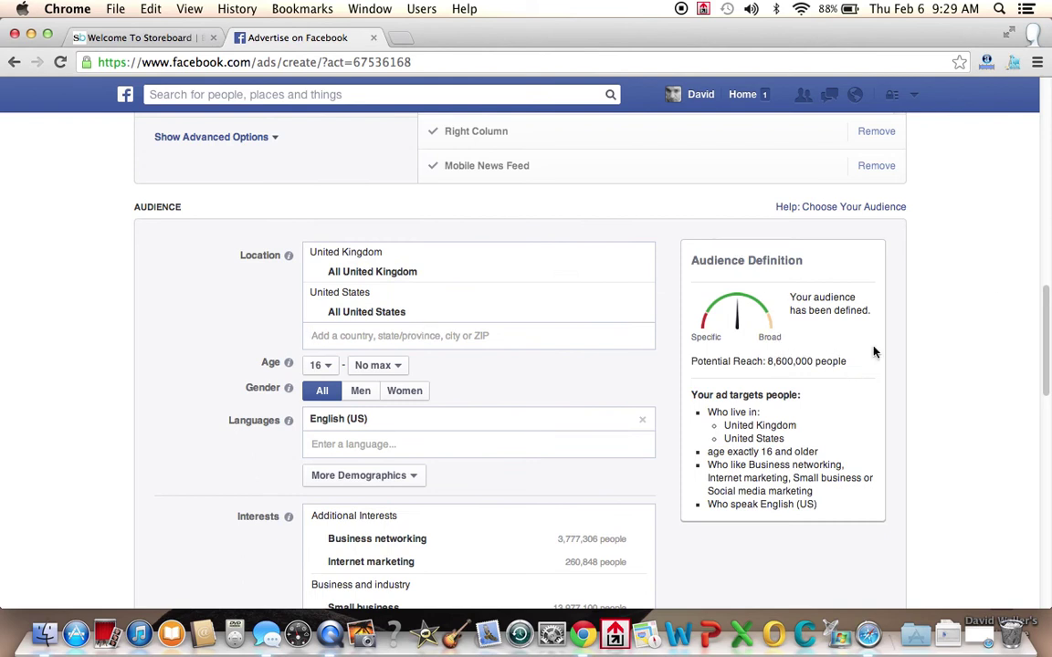
Add English (UK) to the audience languages alongside English (US).
drag(1047, 303, 1048, 368)
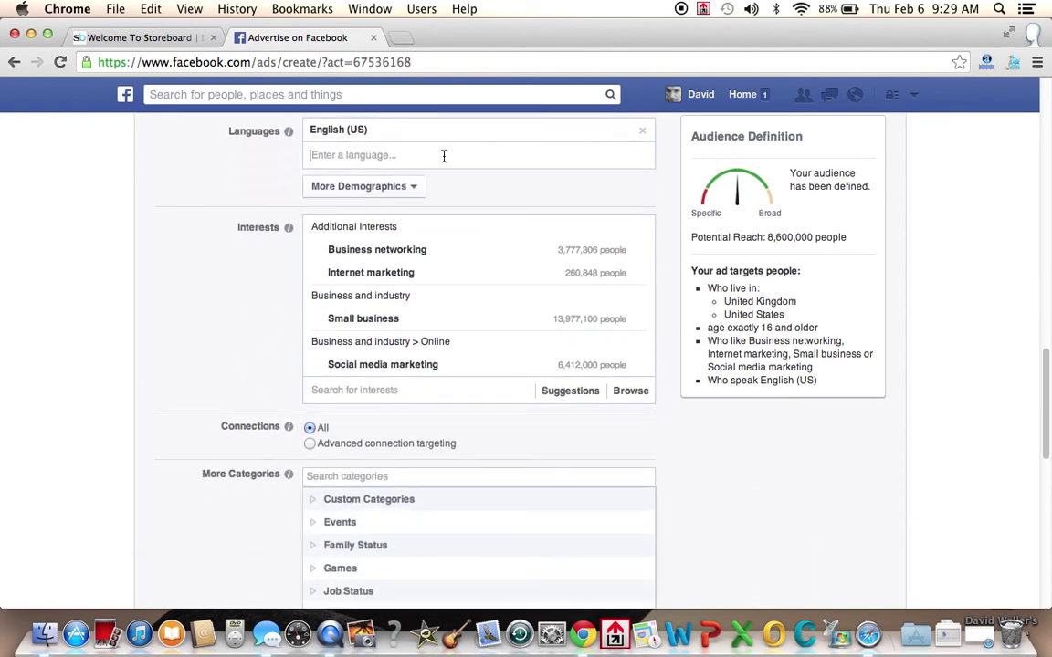
text(enl)
key(BackSpace)
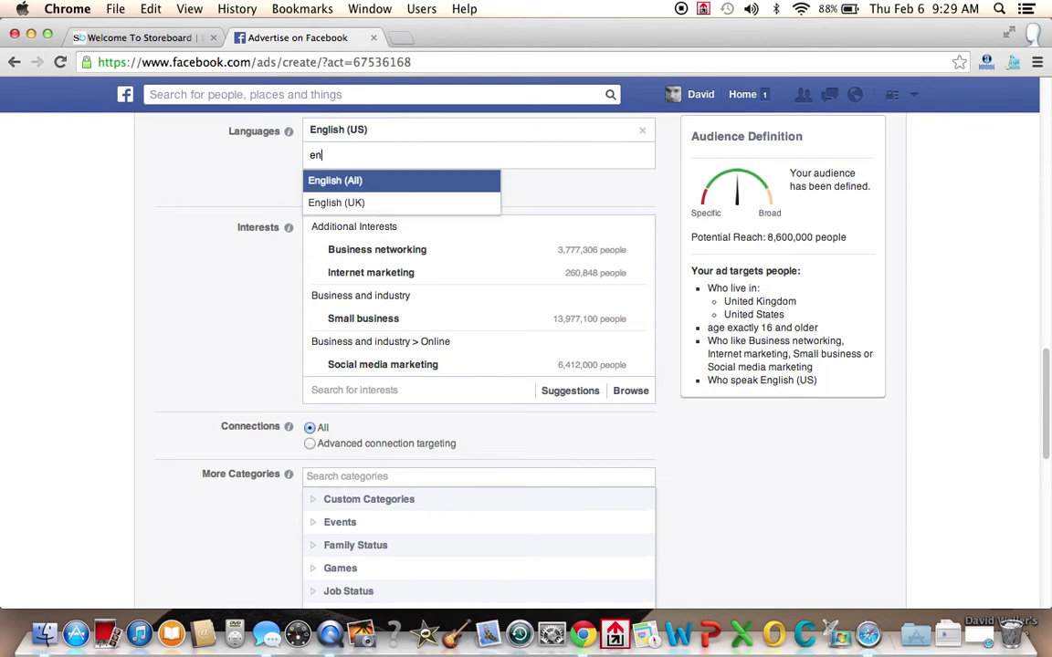
key(Return)
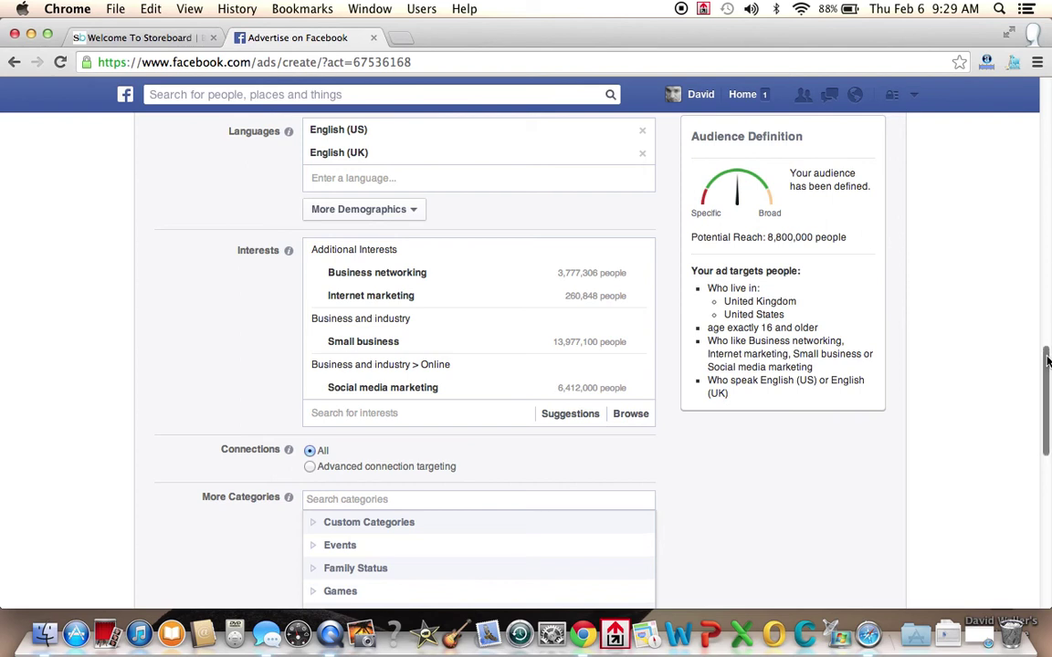
Add the Smartphone/Tablet Owners (All), Mobile Device Owners (All) and Feature Phone Owners (All) targeting categories from the Mobile Device Owners group.
drag(1046, 362, 1047, 380)
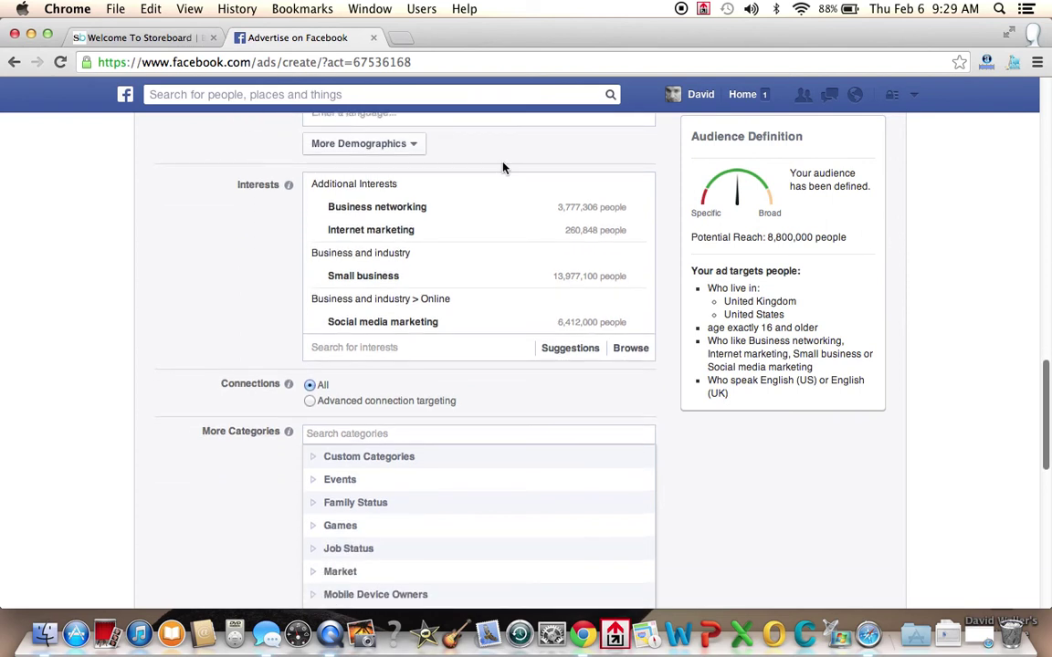
mouse_move(402, 280)
scroll(943, 367, down, 5)
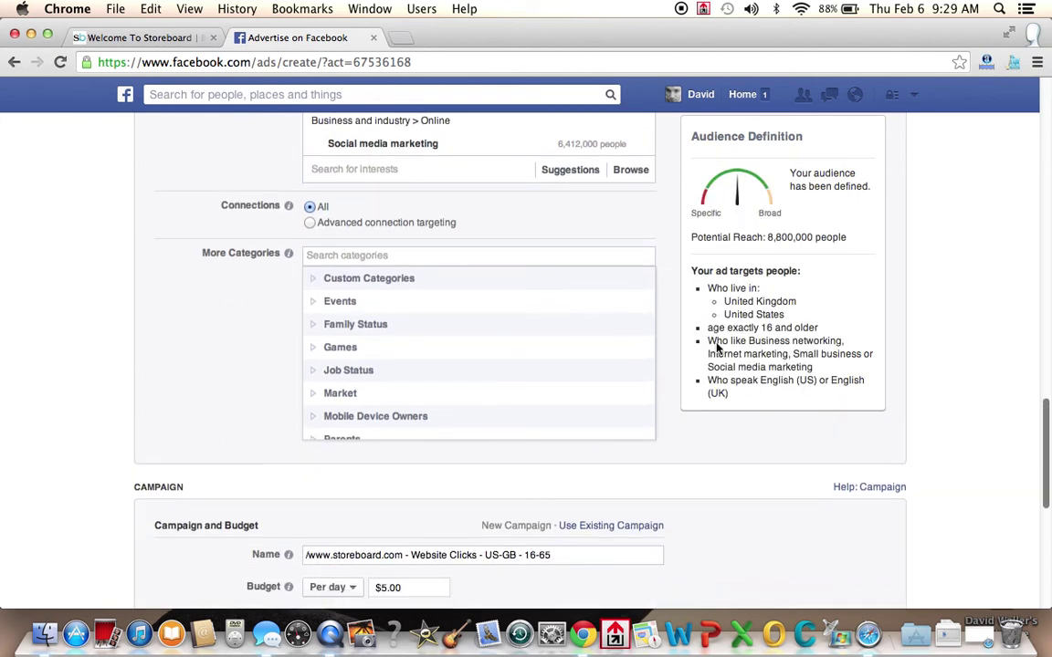
scroll(566, 375, down, 3)
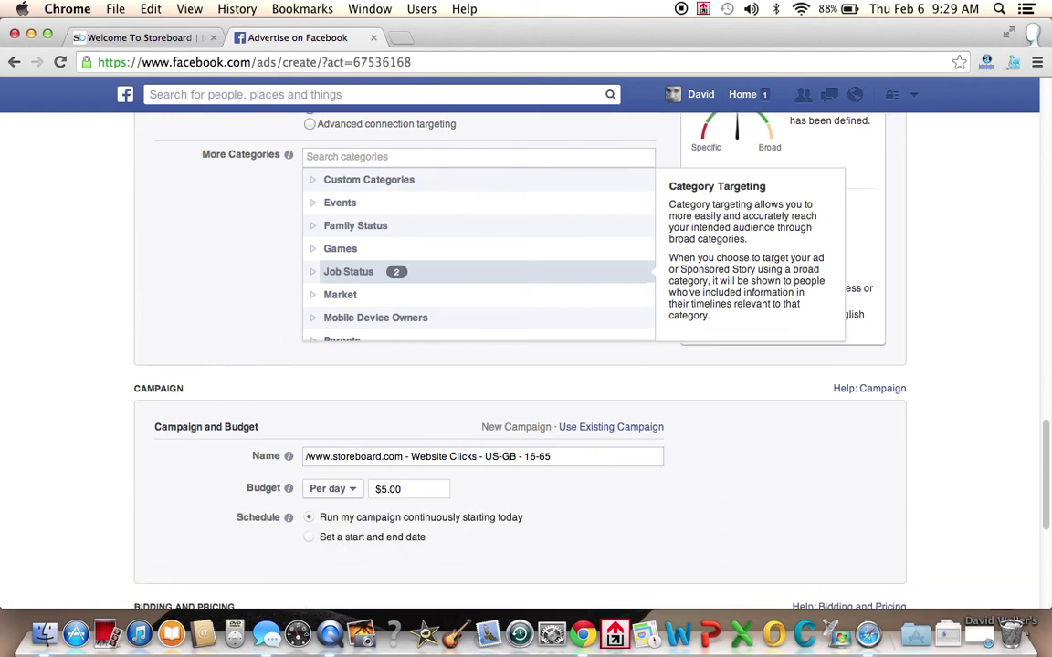
click(462, 323)
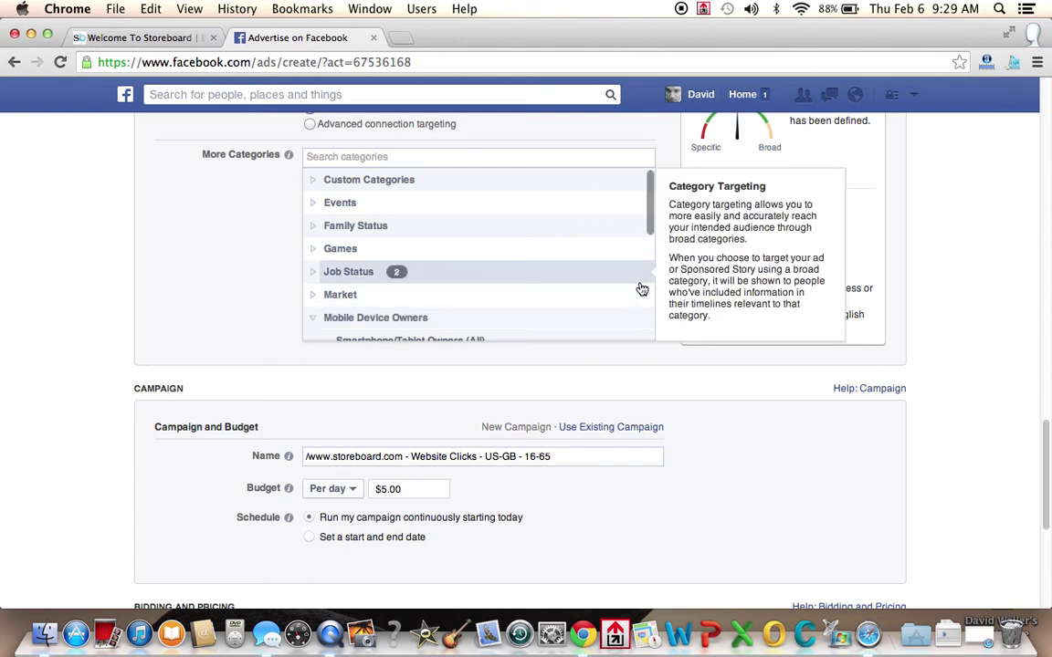
scroll(642, 289, down, 2)
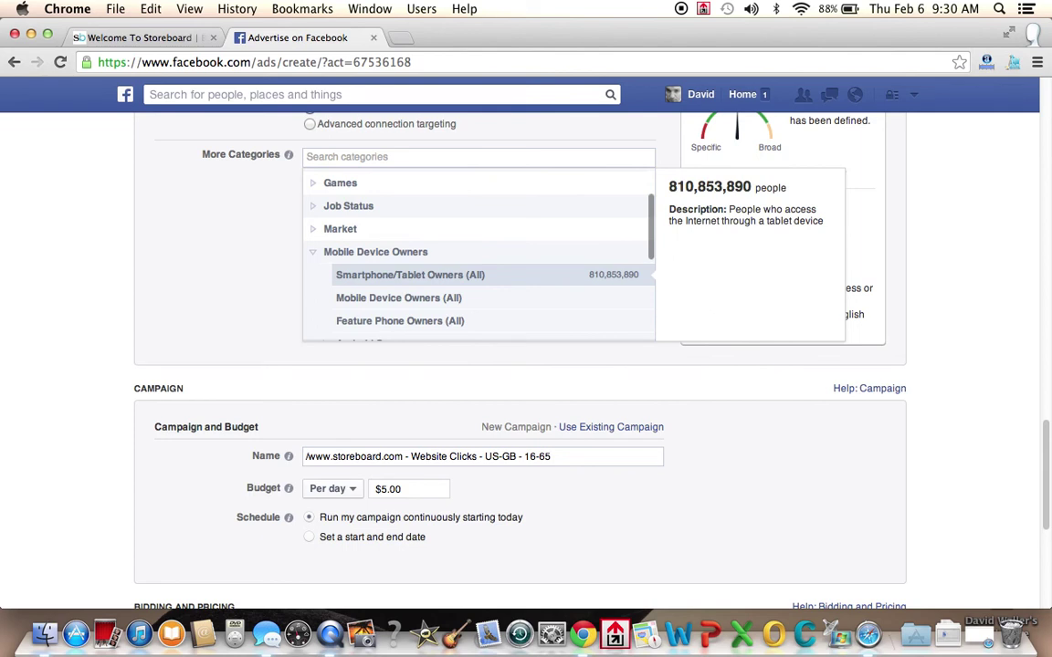
scroll(641, 283, down, 2)
scroll(642, 283, up, 1)
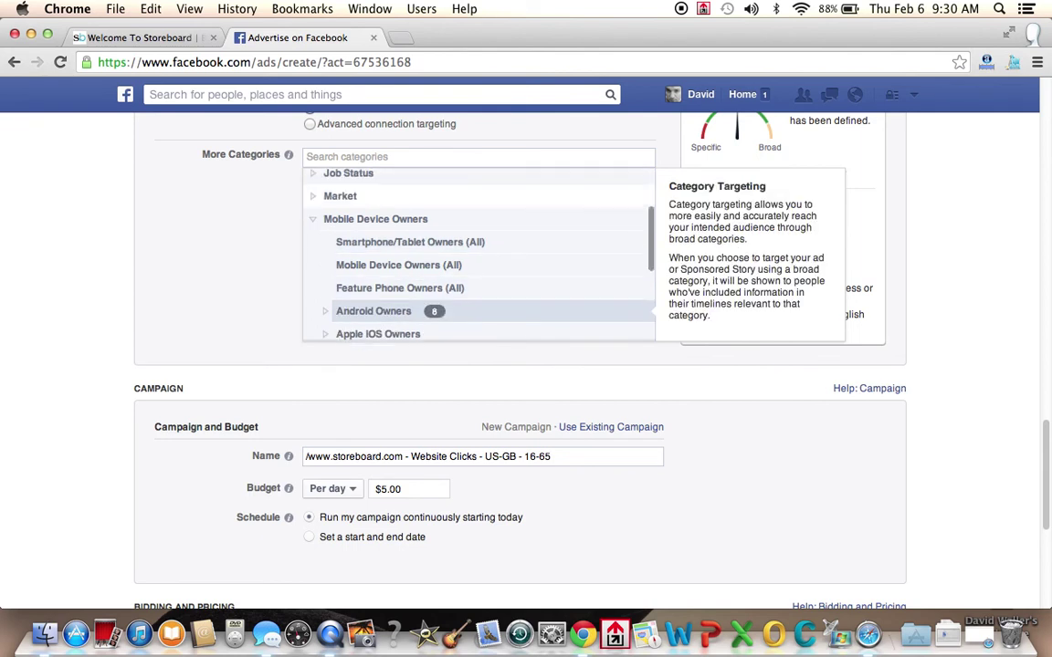
scroll(641, 283, up, 1)
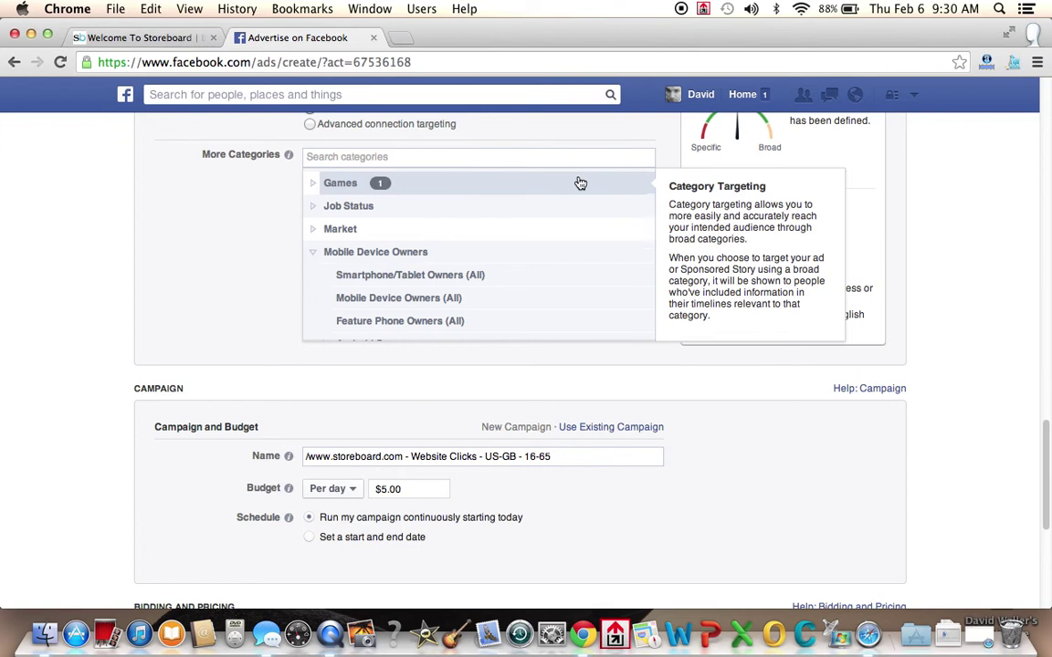
click(555, 283)
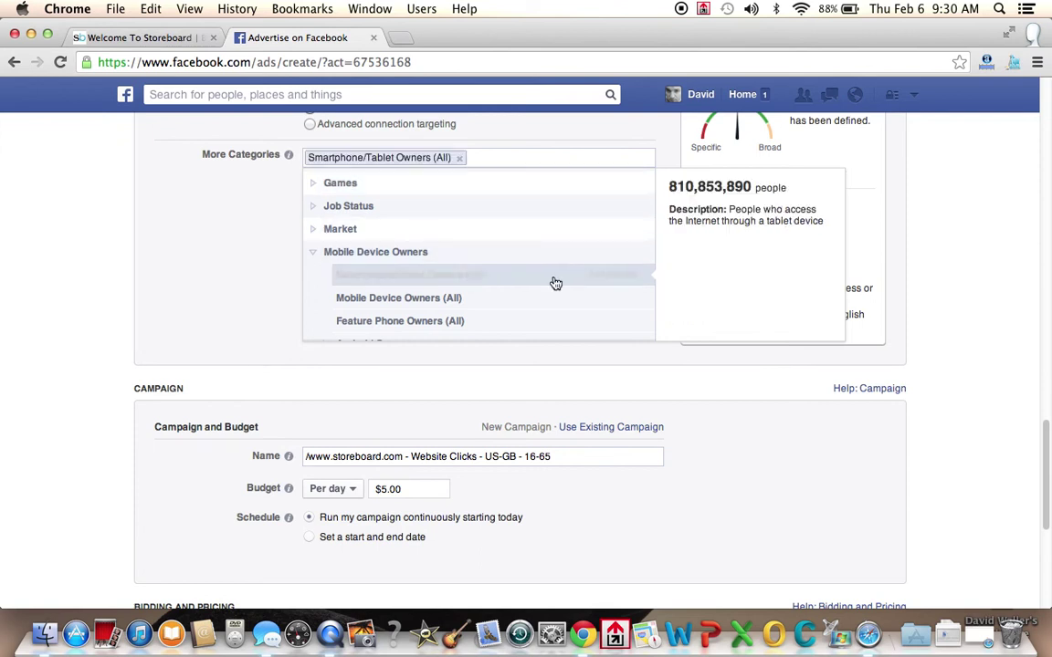
click(451, 298)
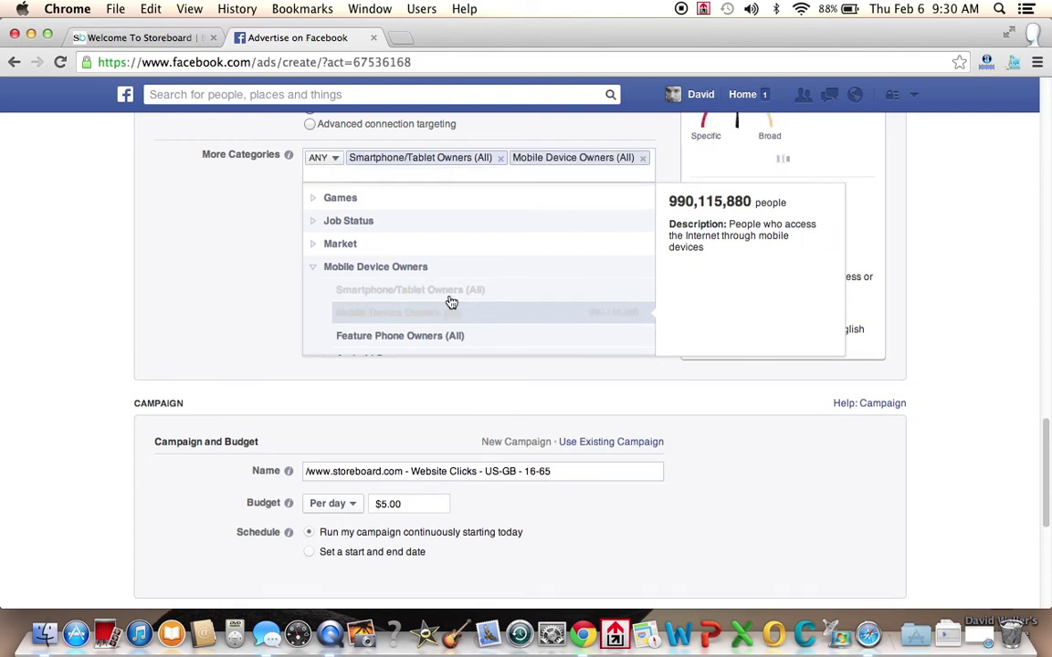
scroll(451, 292, down, 3)
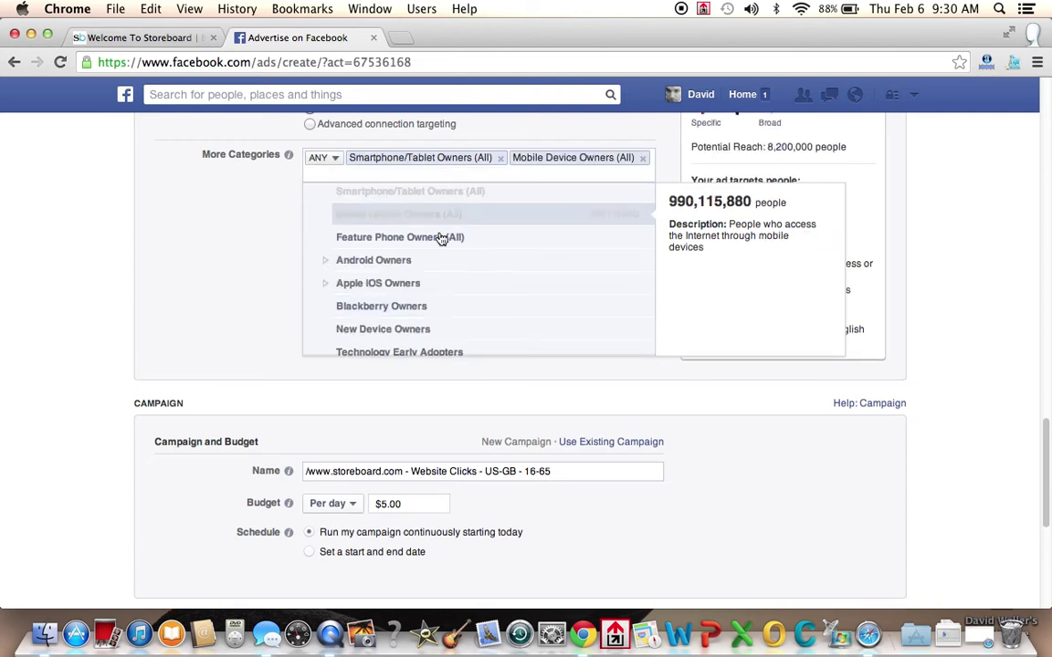
click(439, 238)
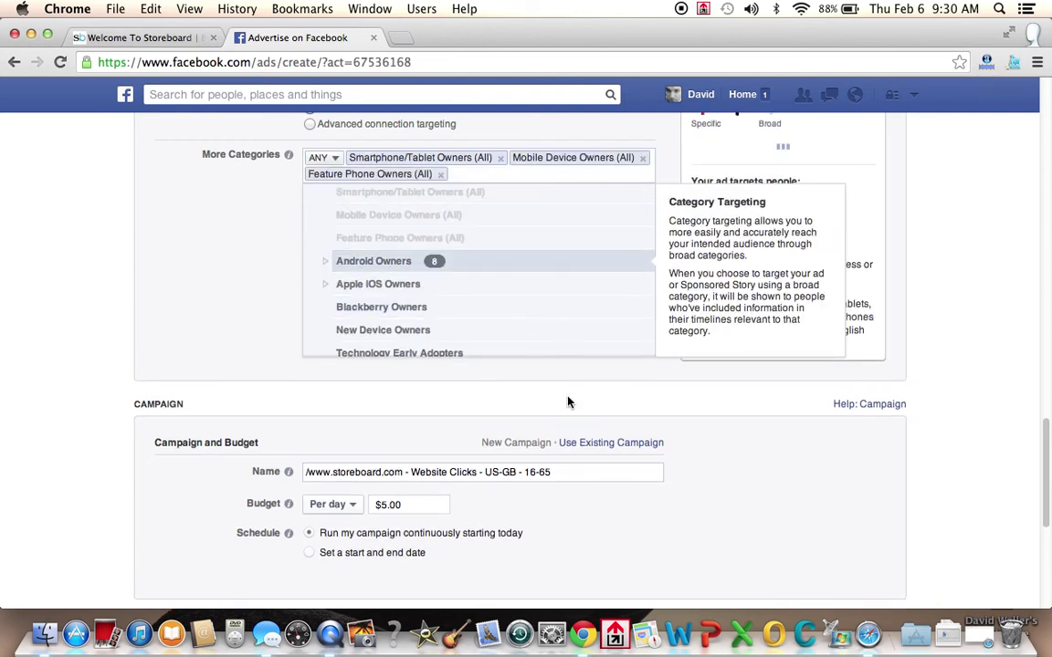
Set the campaign's daily budget to $10.00.
drag(1041, 433, 1036, 501)
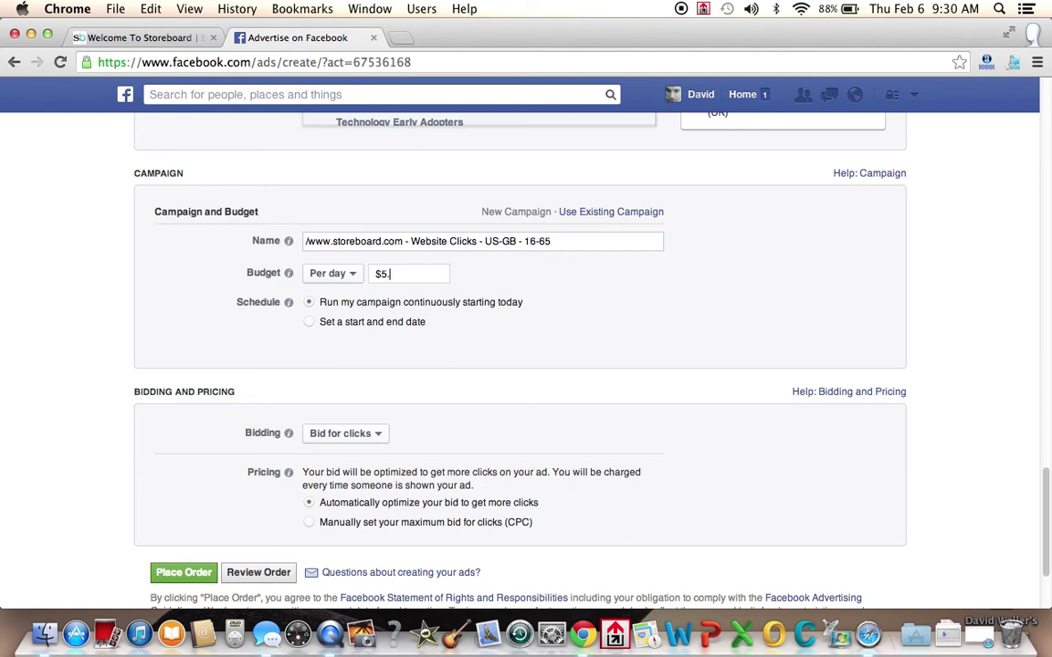
key(BackSpace)
key(BackSpace)
text(10.)
key(BackSpace)
Try the Lifetime Budget option, return the budget to Per day, and check the available bidding choices.
click(350, 284)
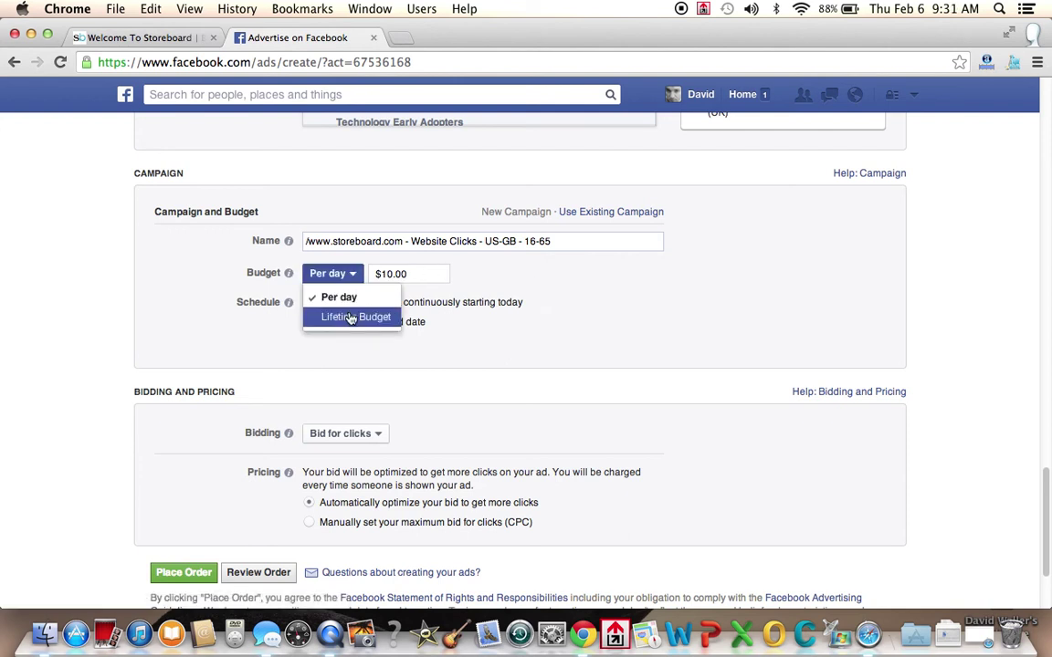
click(351, 318)
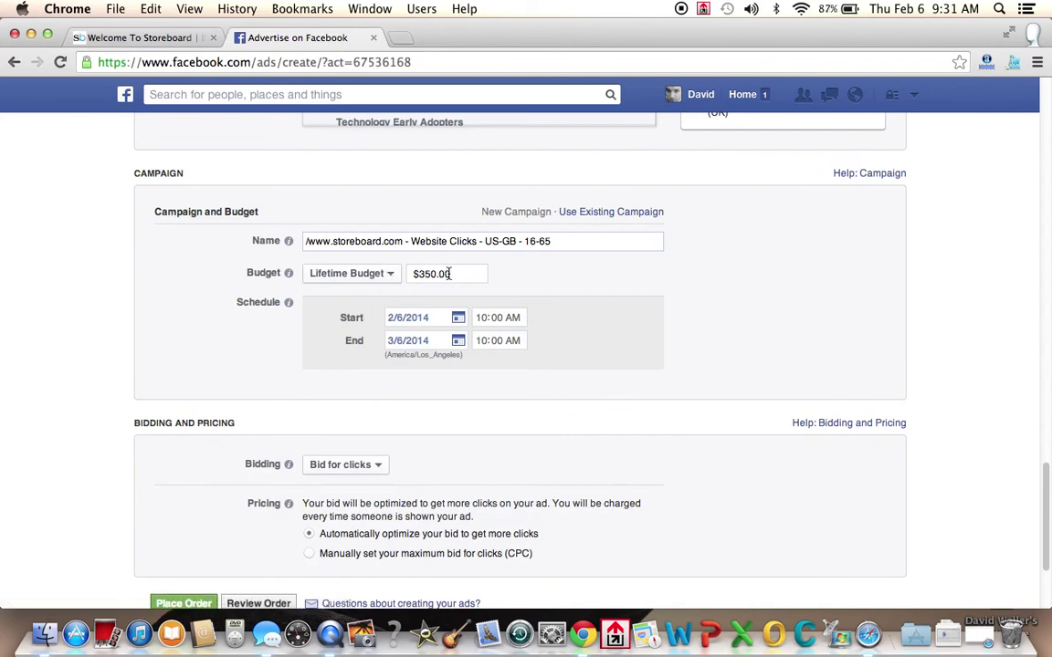
click(385, 278)
click(375, 298)
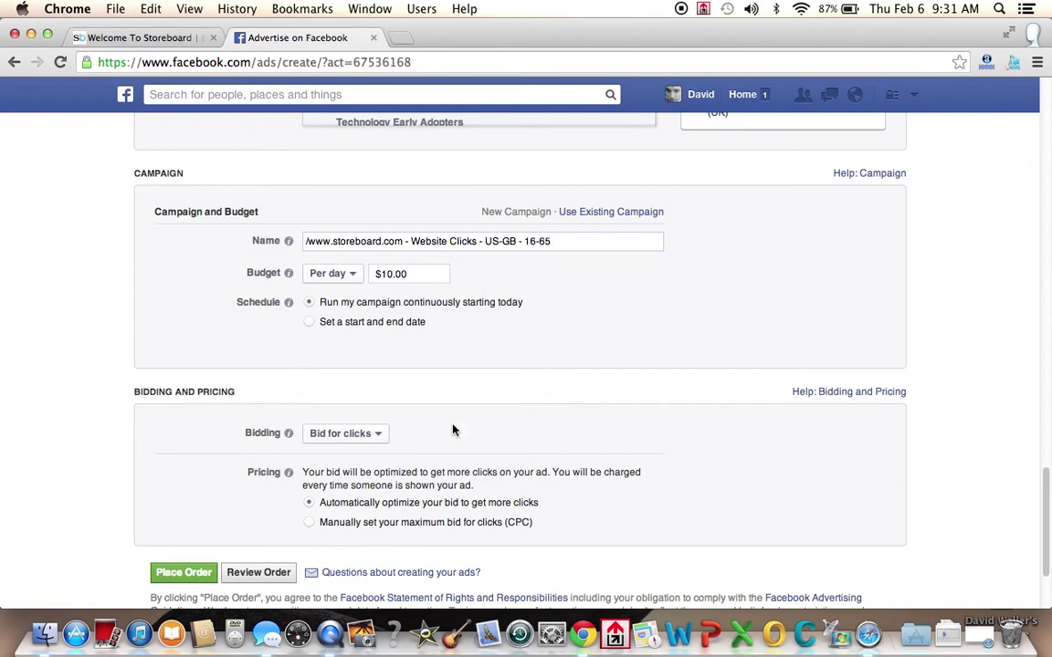
click(377, 436)
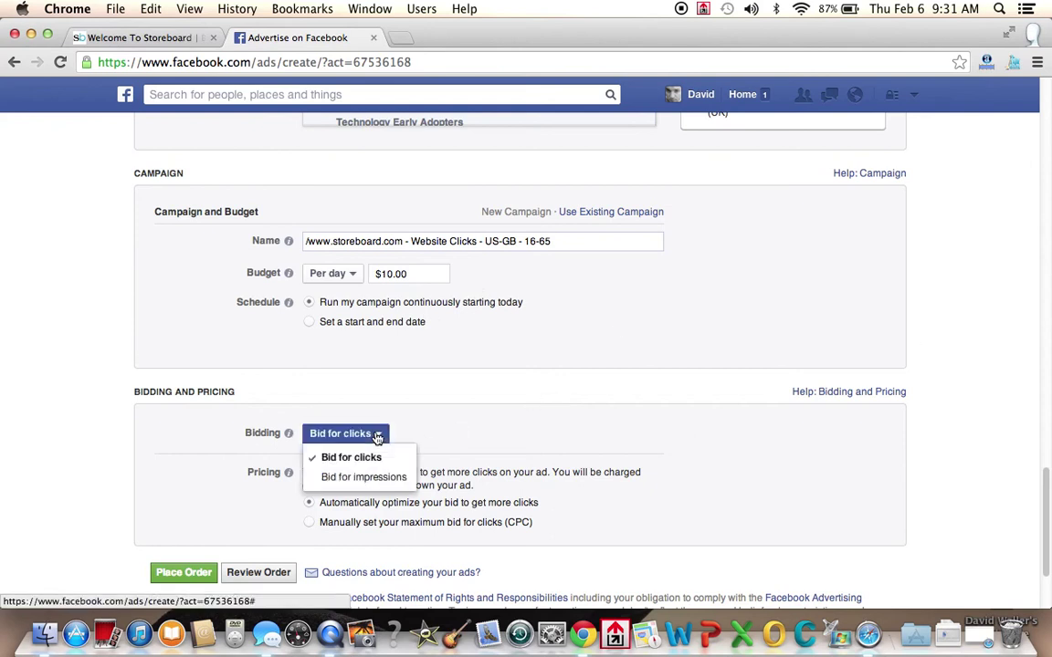
click(377, 436)
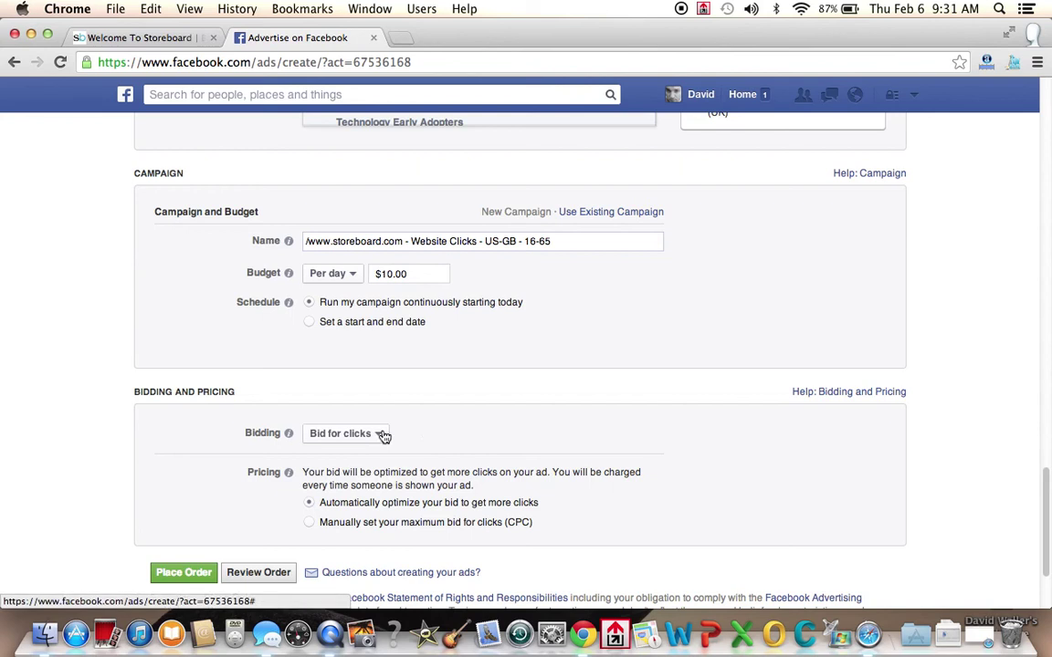
Try "Drive More Traffic" as the ad's headline and clear the text.
drag(1045, 498, 1048, 220)
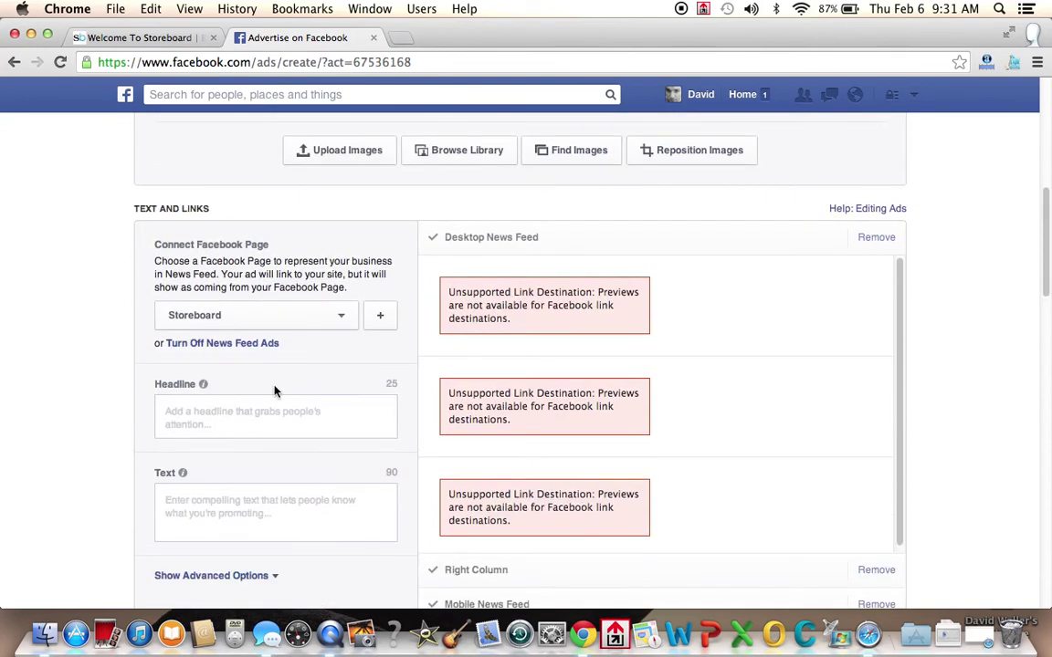
click(252, 410)
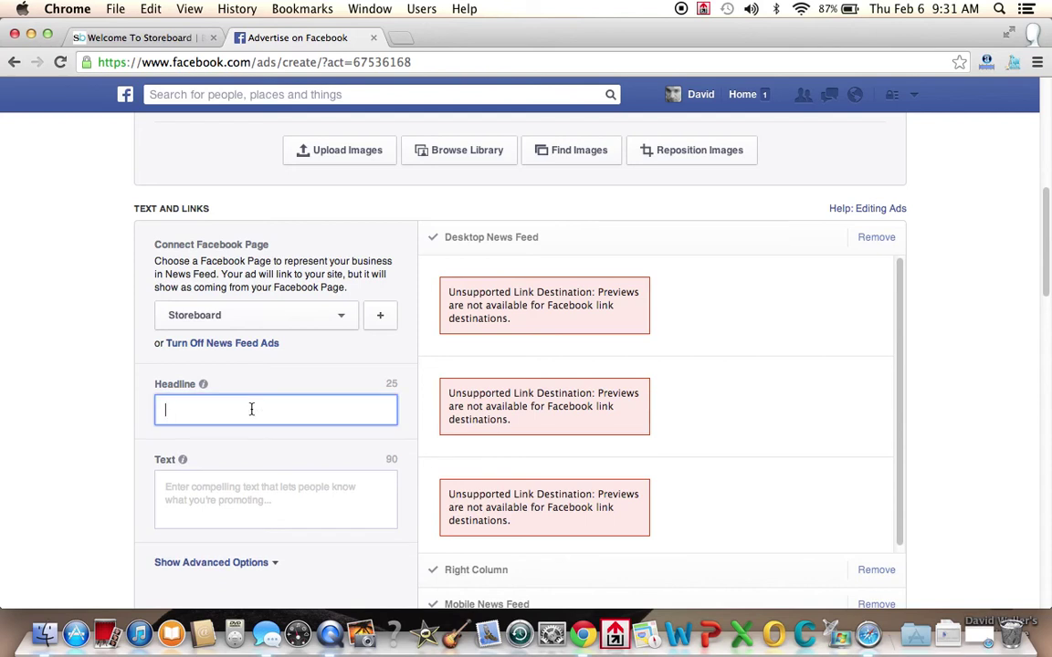
text(Drive )
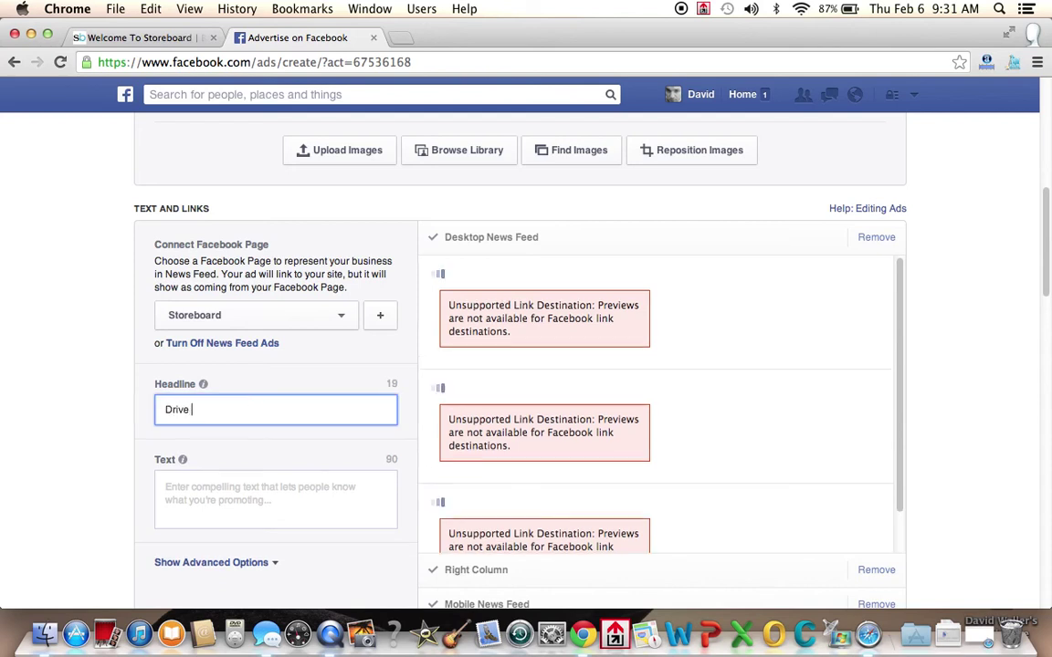
text(More Tra)
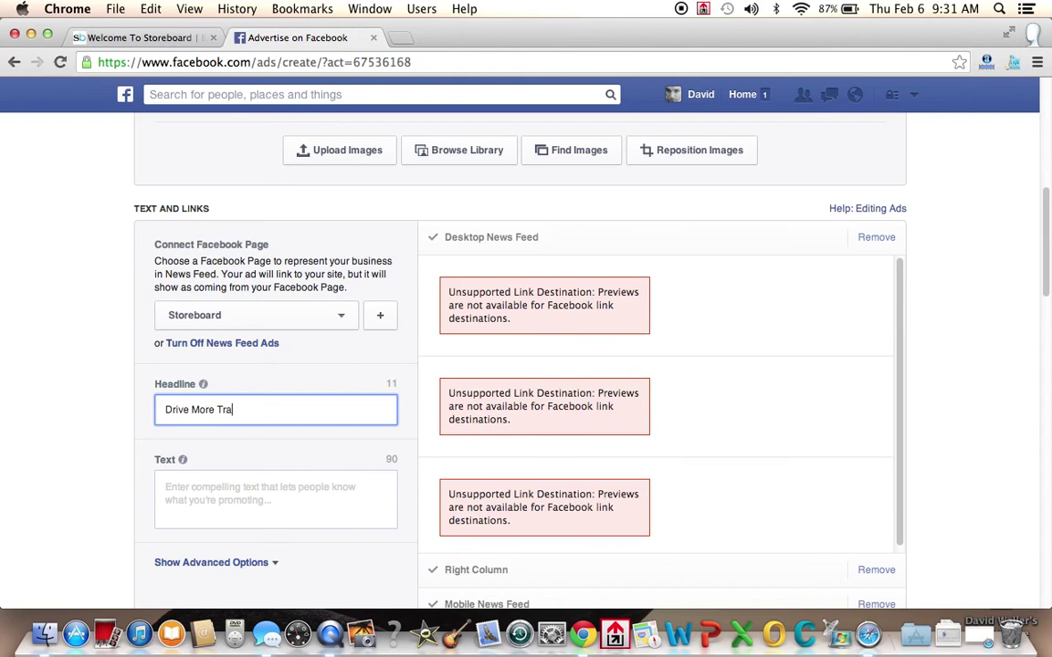
text(ffice)
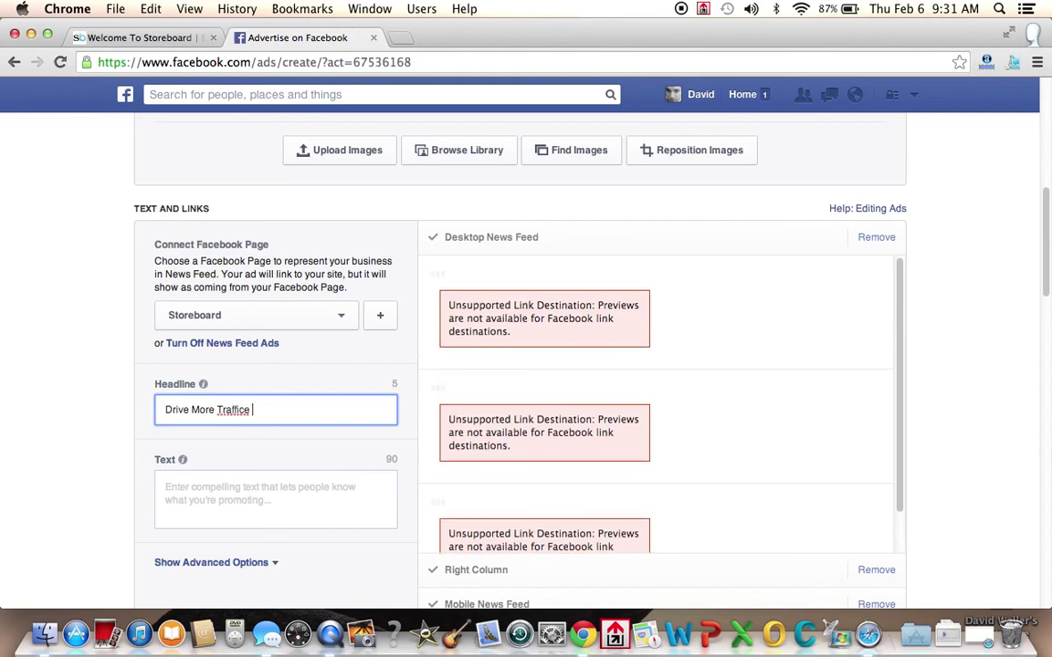
text( T)
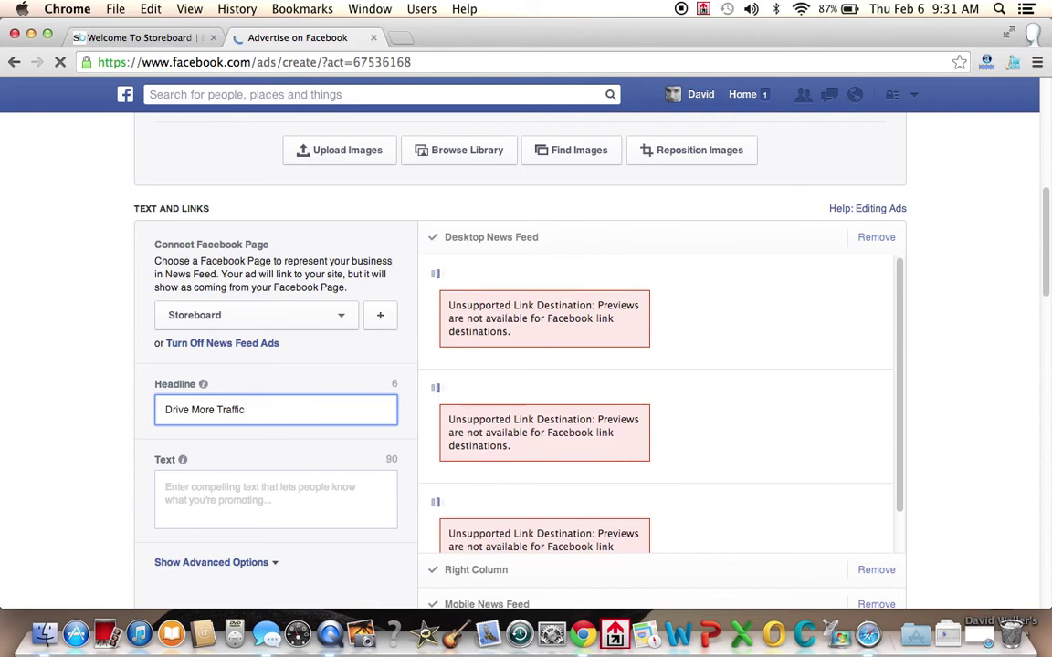
key(BackSpace)
key(BackSpace)
key(BackSpace)
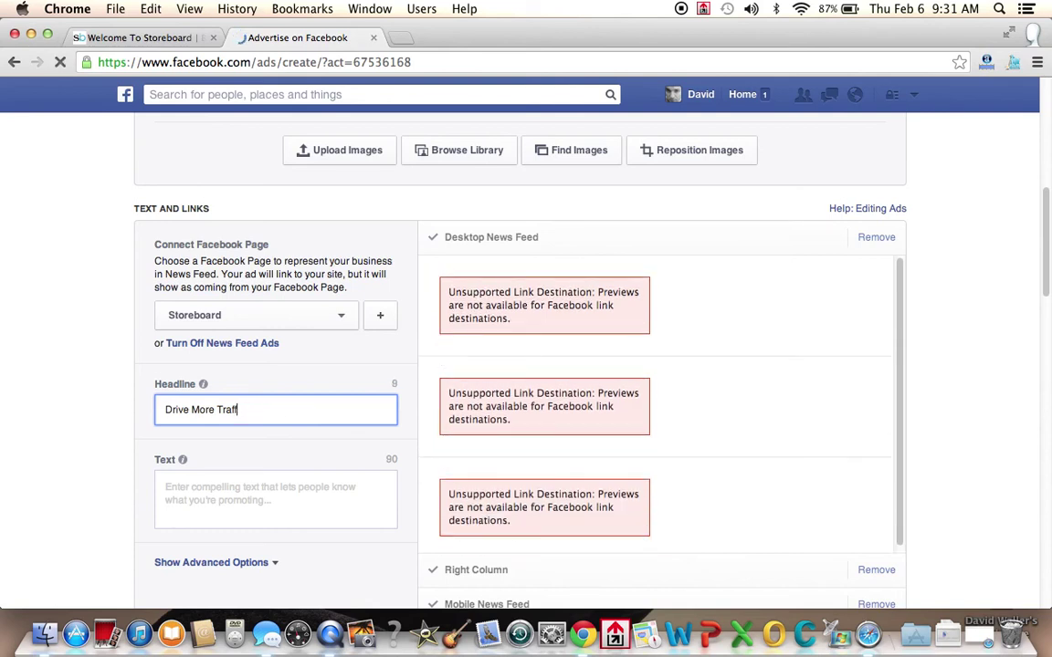
key(BackSpace)
key(BackSpace)
key(BackSpace)
key(BackSpace)
key(BackSpace)
key(BackSpace)
key(BackSpace)
key(BackSpace)
key(BackSpace)
key(BackSpace)
key(BackSpace)
key(BackSpace)
key(BackSpace)
key(BackSpace)
key(BackSpace)
key(BackSpace)
Try beginning the ad's headline with "Incre" and clear the text.
text(Incre)
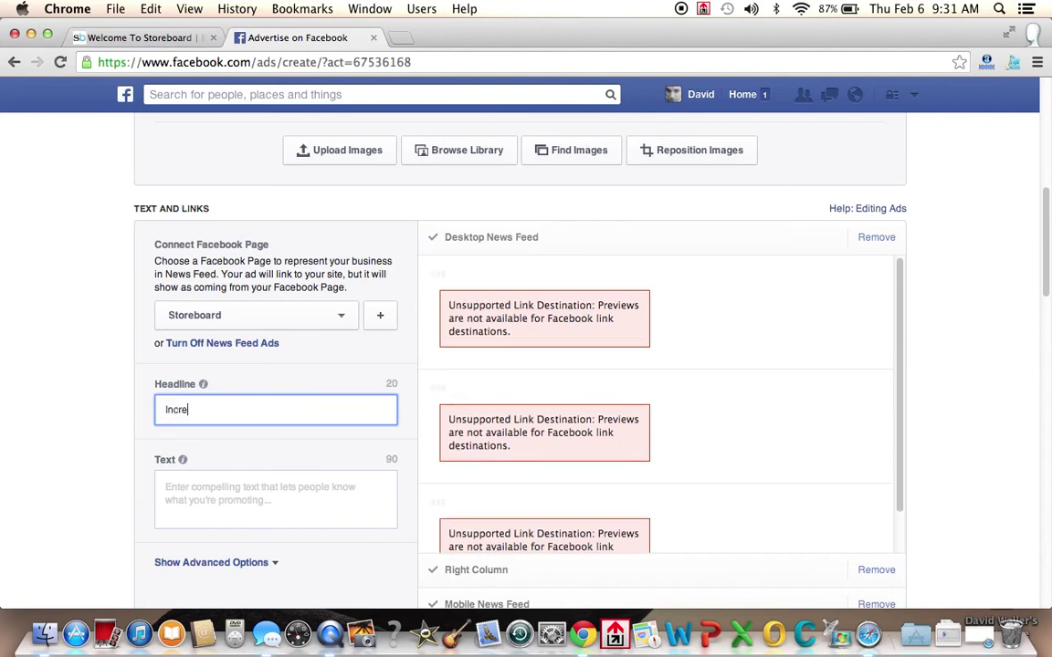
key(BackSpace)
key(BackSpace)
key(BackSpace)
key(BackSpace)
key(BackSpace)
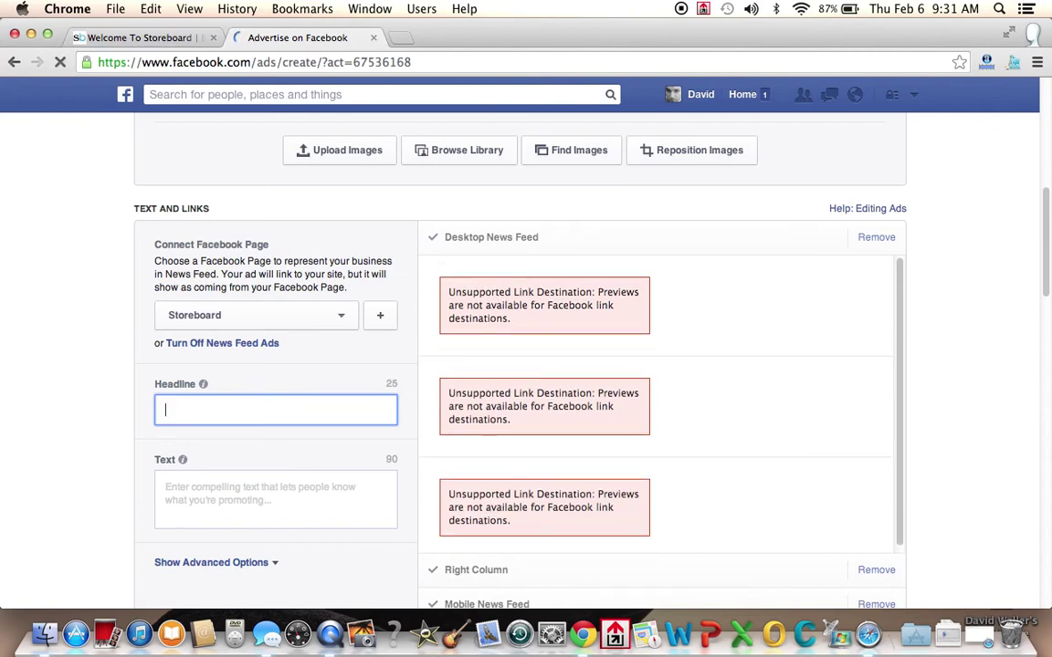
Enter "Looking For a Traffic Jam" as the ad's headline, leaving out the question mark.
text(Loo)
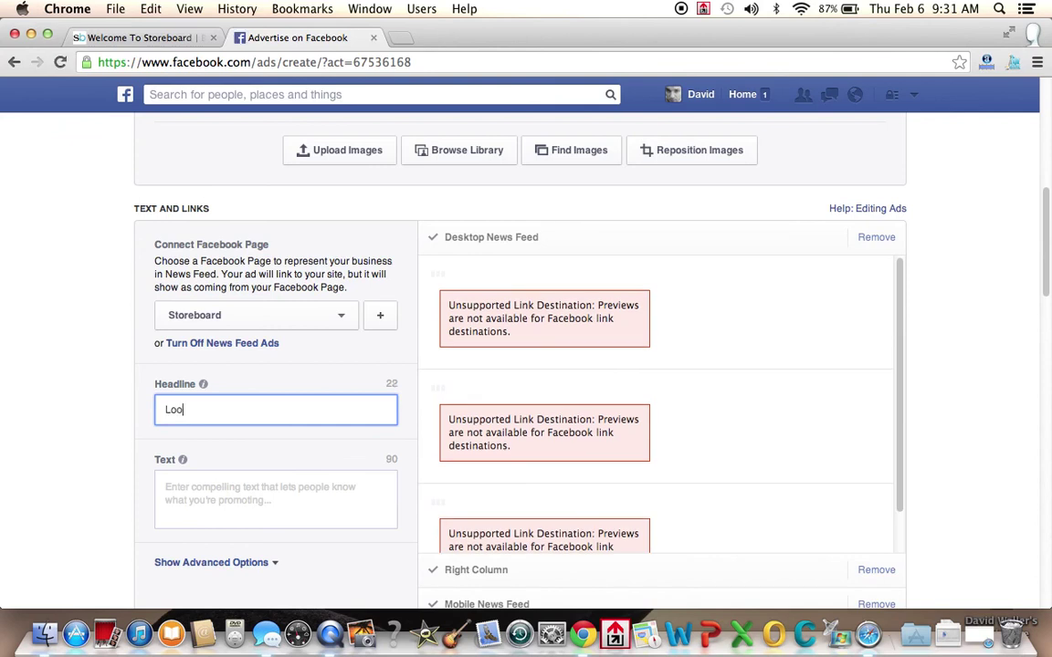
text(kin)
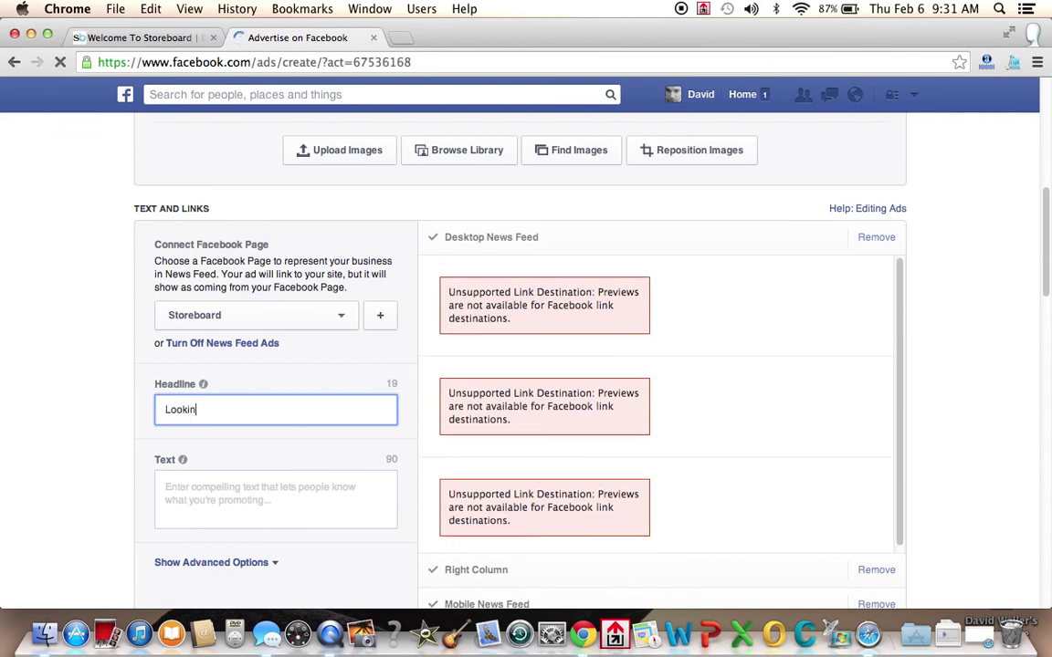
text(g For a )
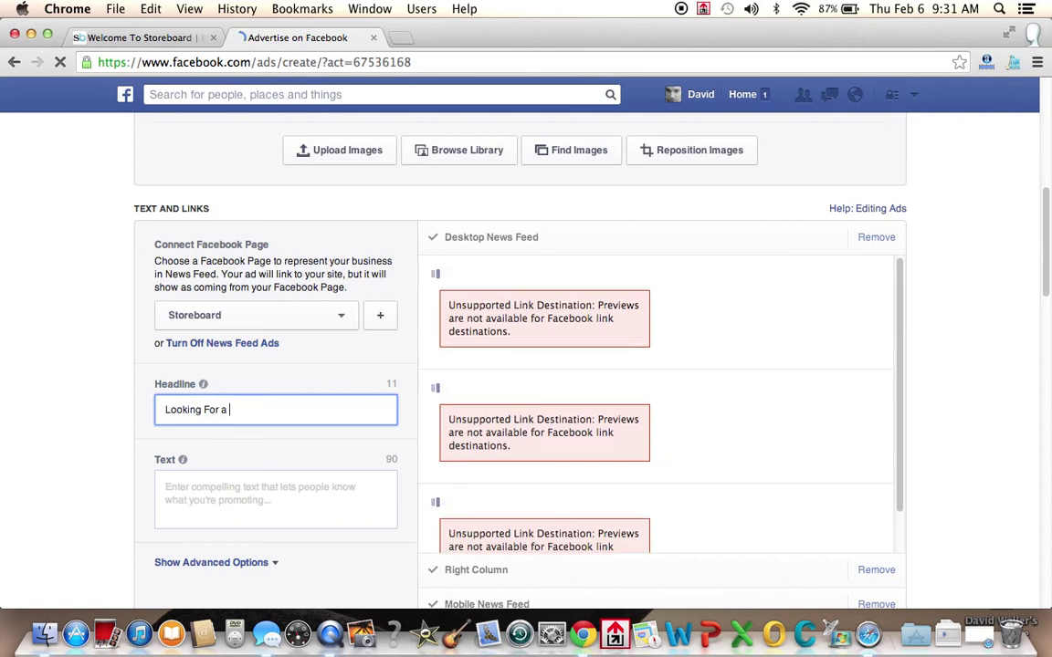
text(Traffic )
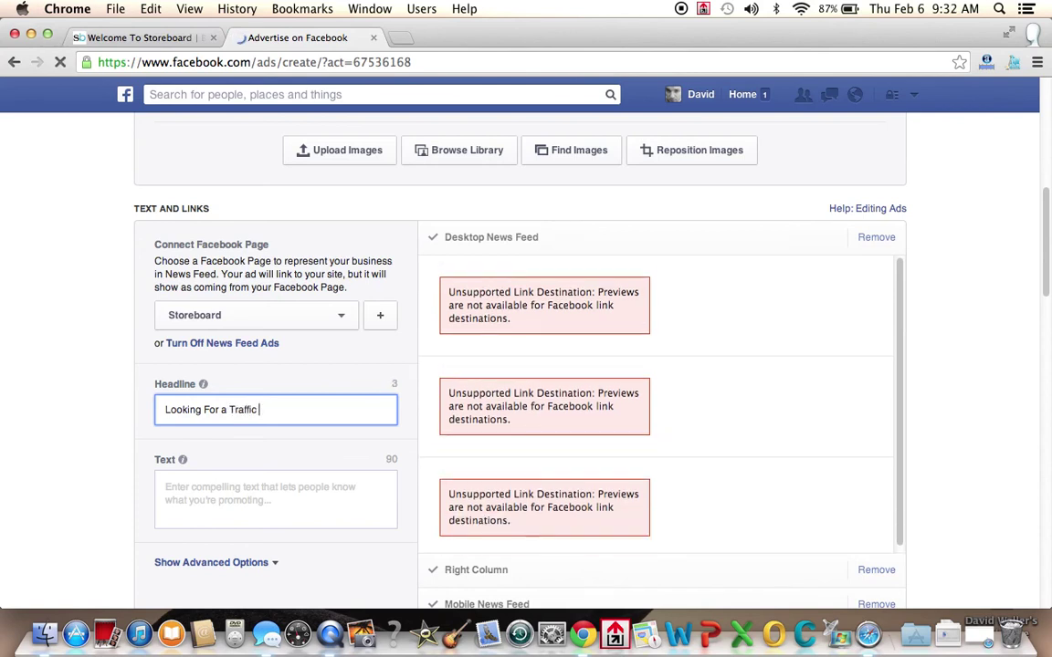
text(Jam?)
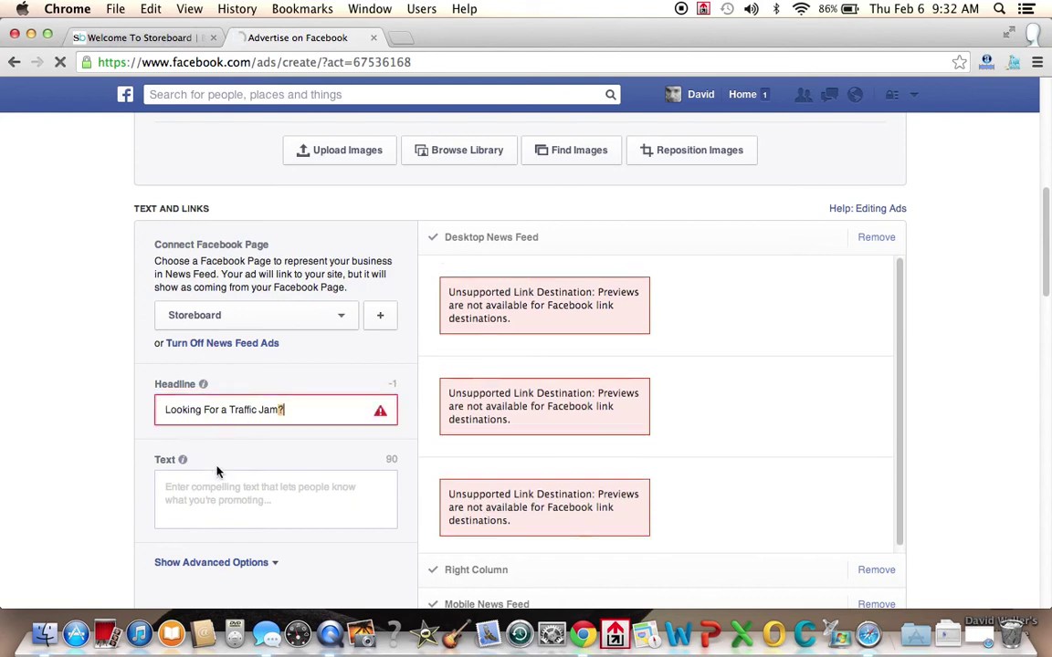
key(BackSpace)
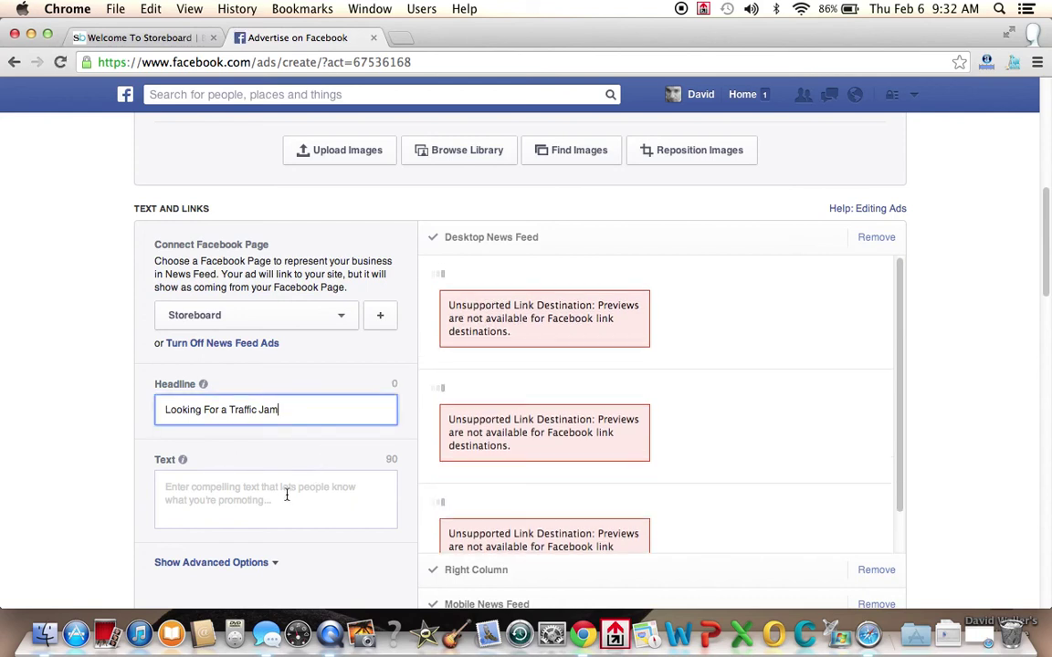
Enter "Drive Traffic To Your Website!" as the ad's body text.
click(281, 496)
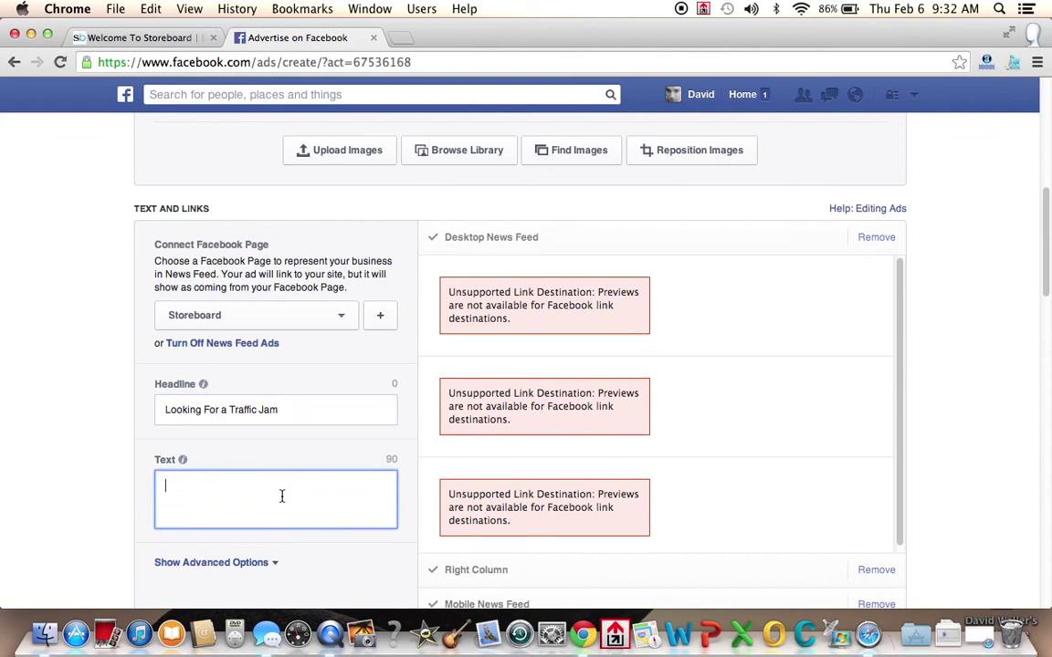
text(Dri)
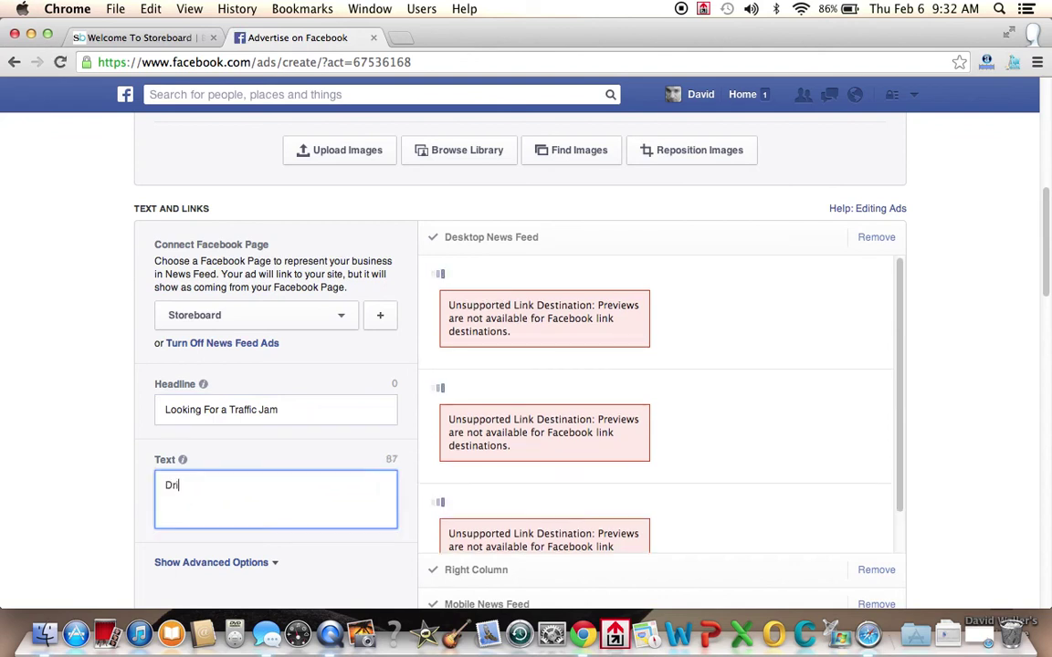
text(ve Traffic )
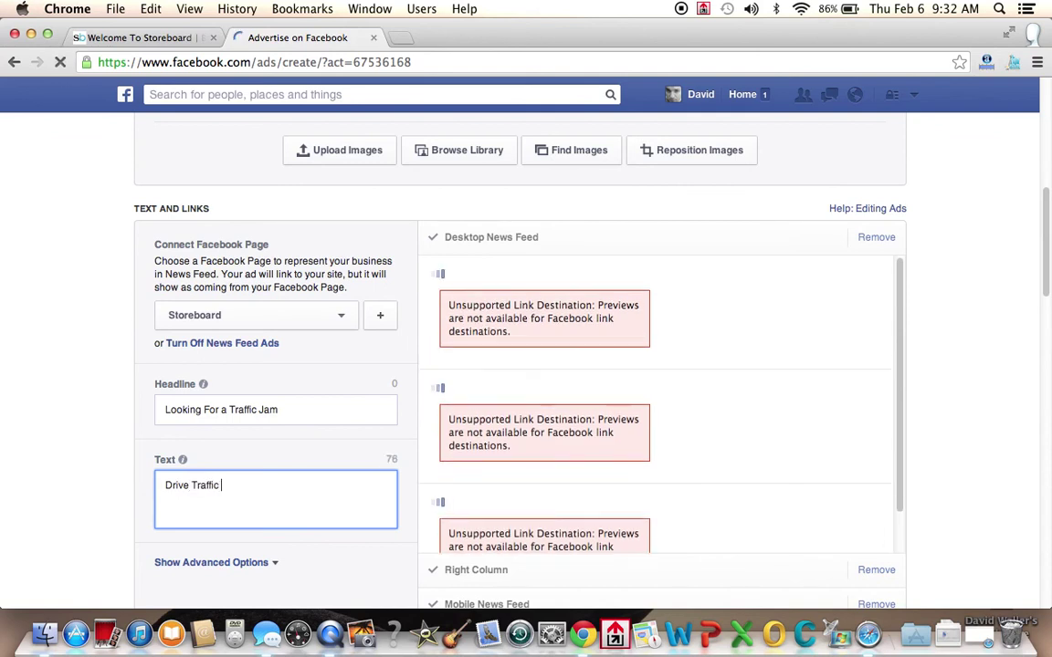
text(To YOur)
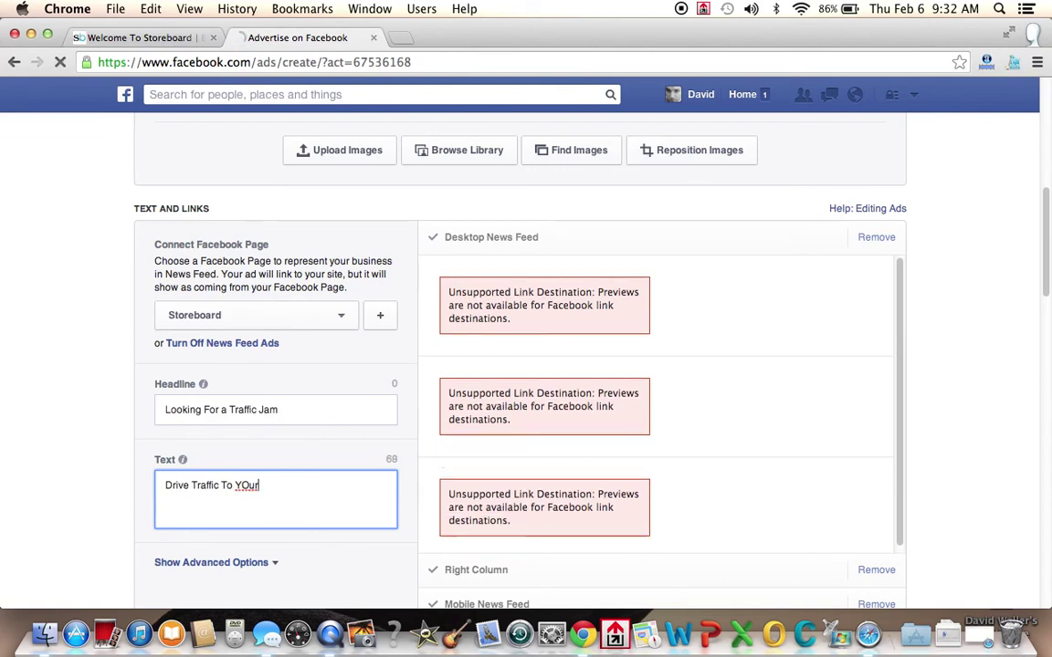
key(BackSpace)
key(BackSpace)
key(BackSpace)
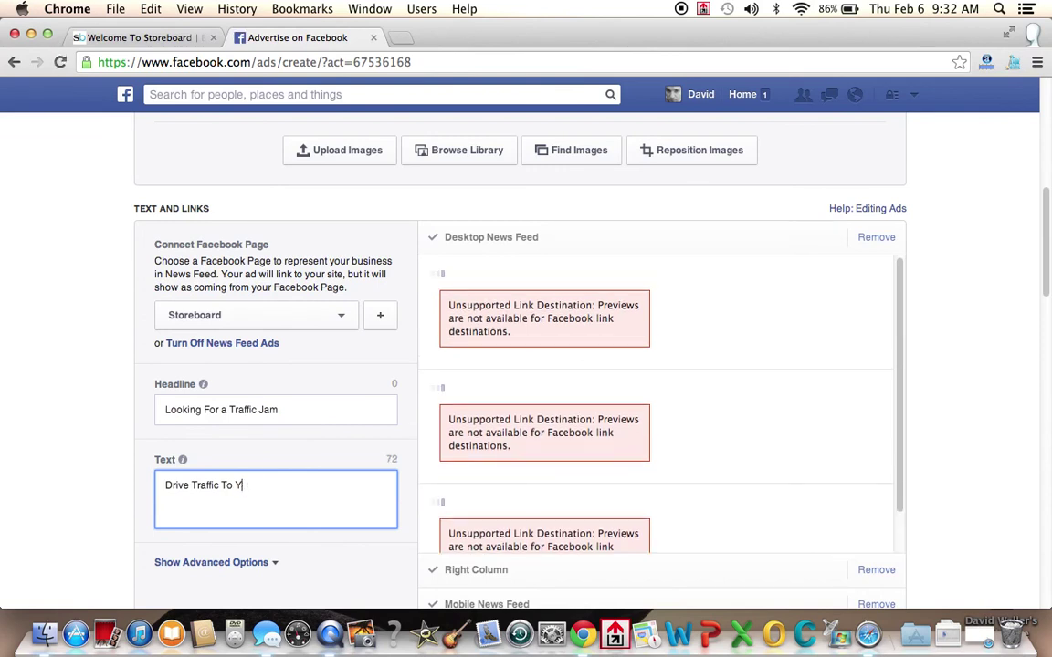
text(our S)
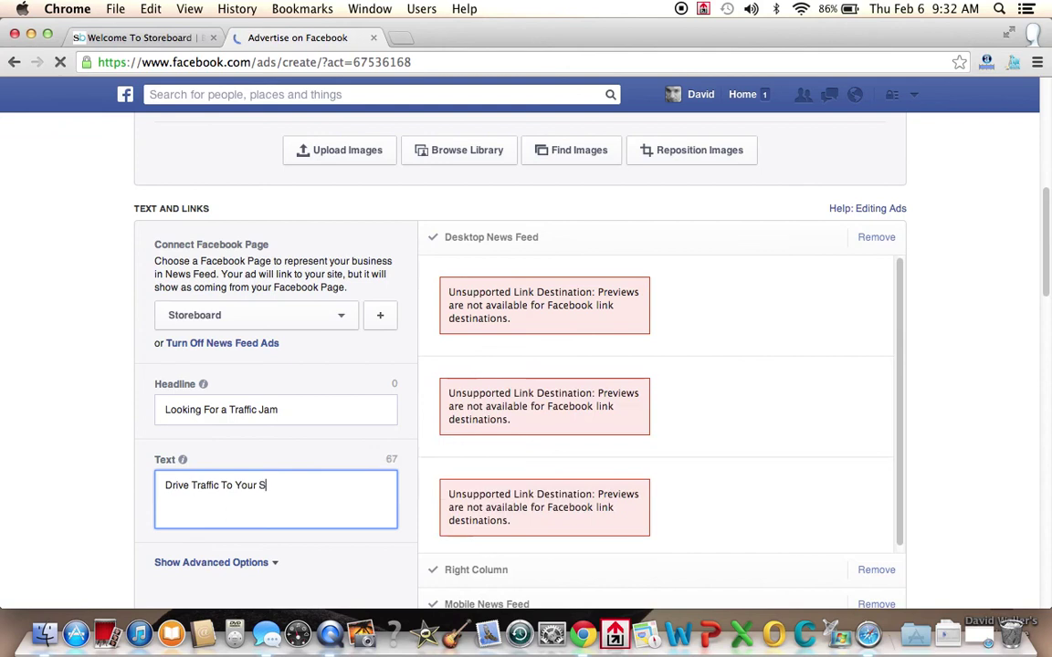
key(BackSpace)
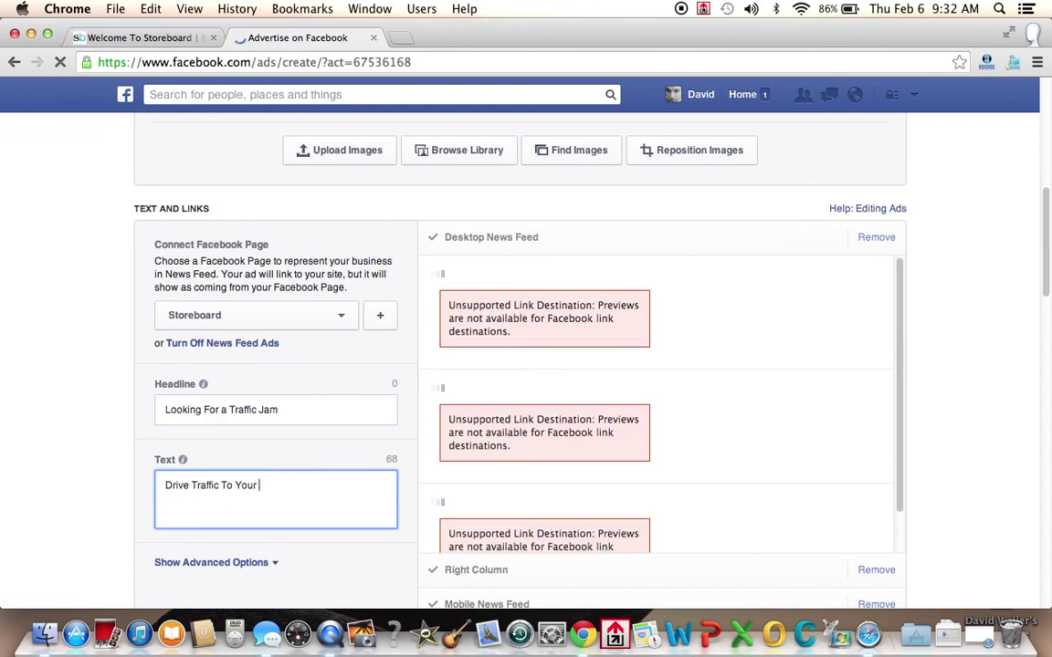
text(We)
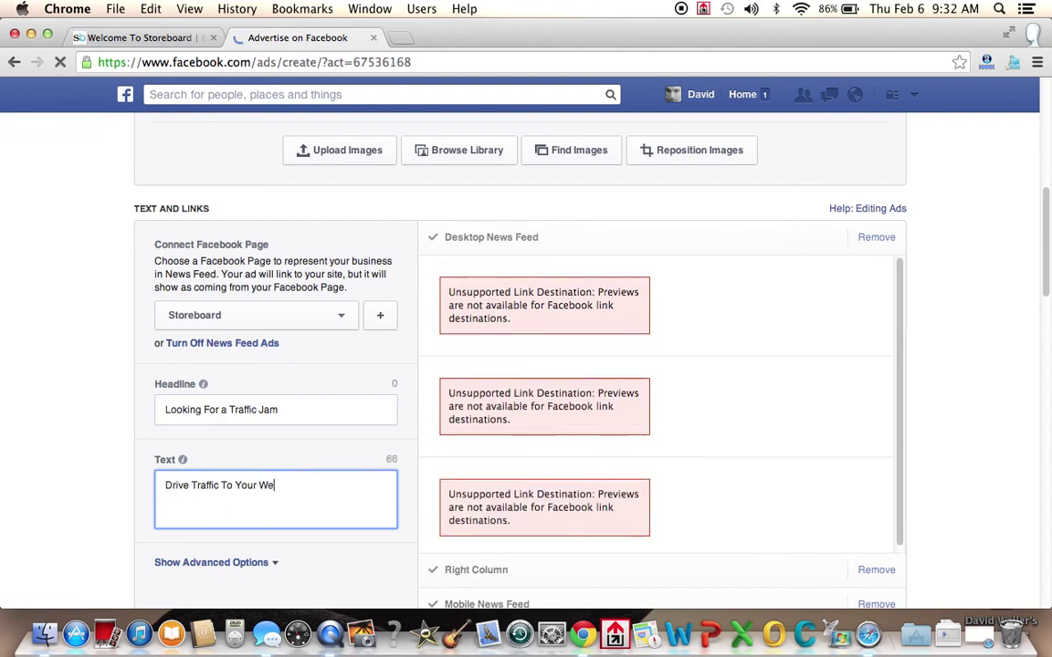
text(bsite)
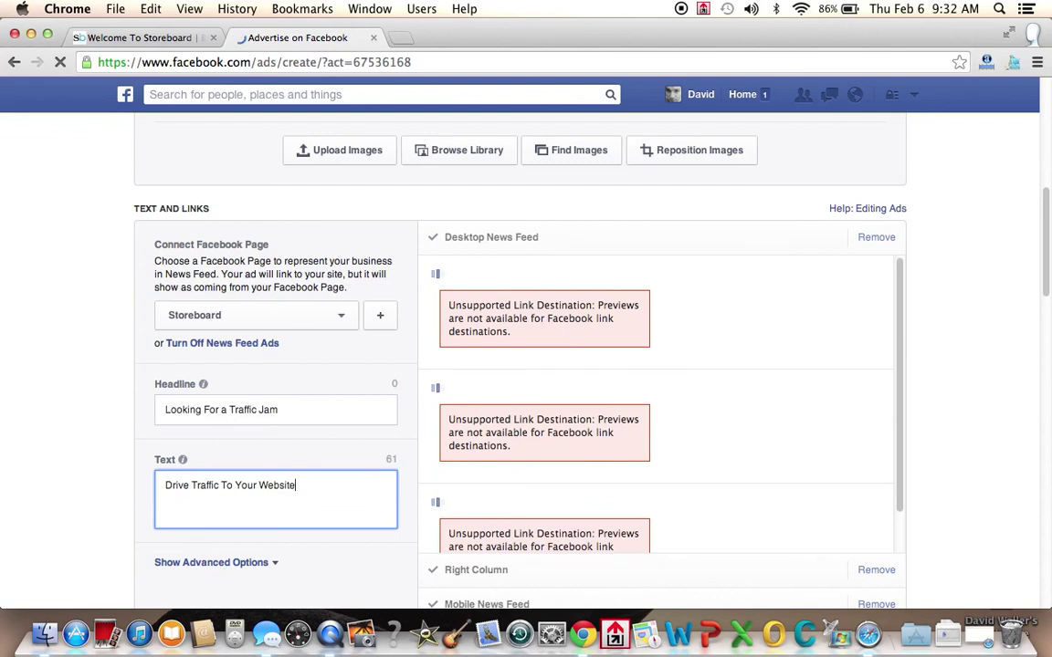
text(,)
key(BackSpace)
key(BackSpace)
key(BackSpace)
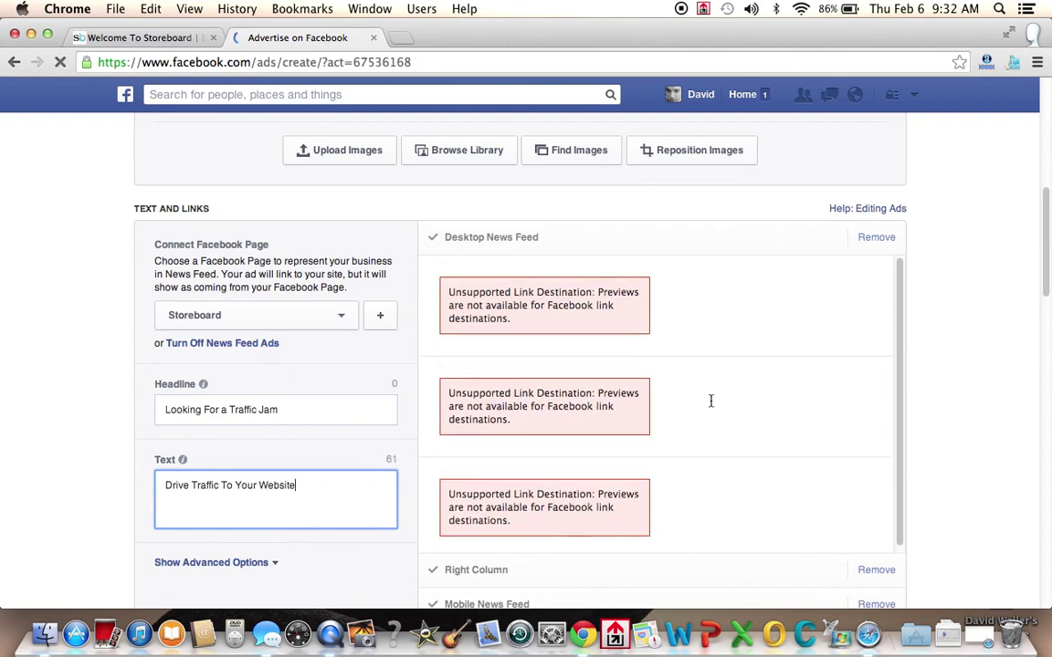
text(!)
Turn off News Feed ads for the connected Storeboard Page.
scroll(621, 121, down, 3)
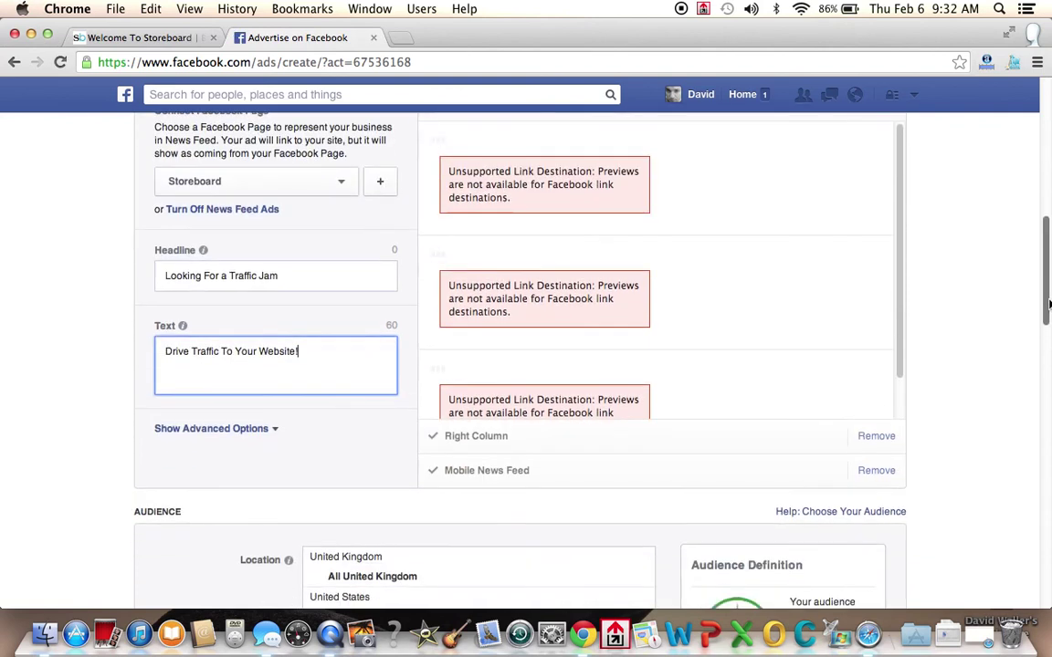
click(253, 210)
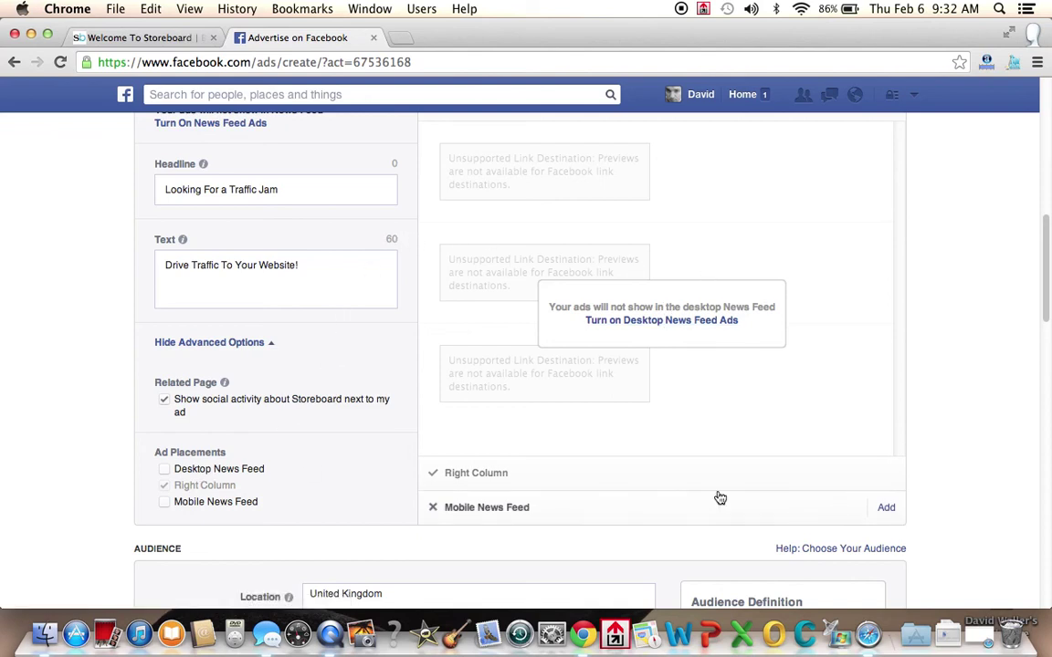
Review the order summary with the ad's audience, bid, daily budget and duration, and return to the ad form.
scroll(1044, 329, down, 2)
drag(1045, 335, 1048, 522)
scroll(580, 504, down, 8)
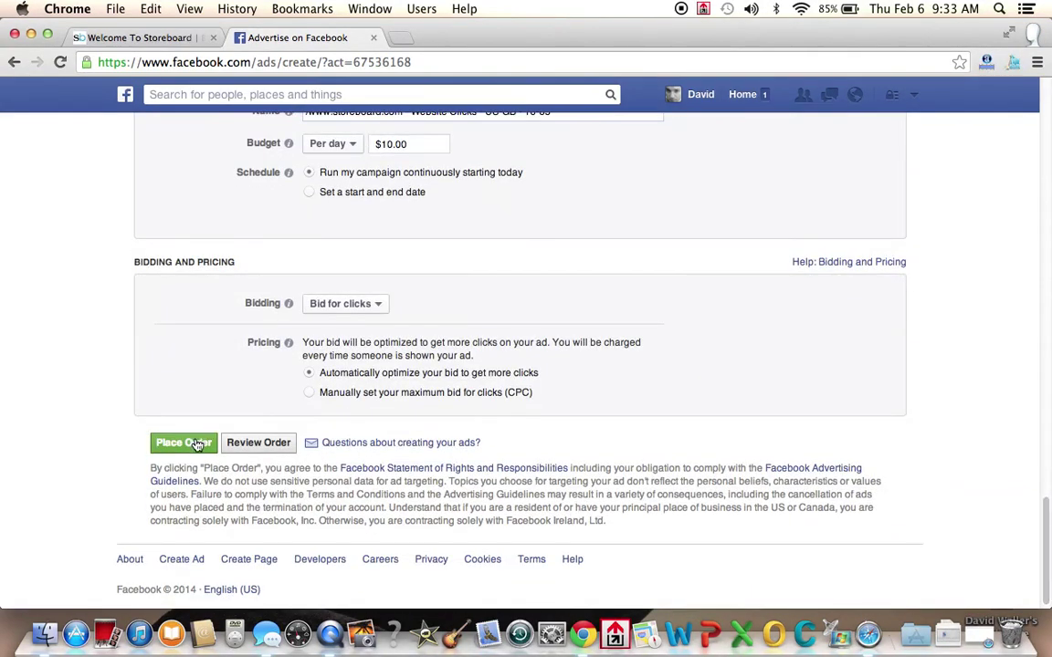
click(256, 443)
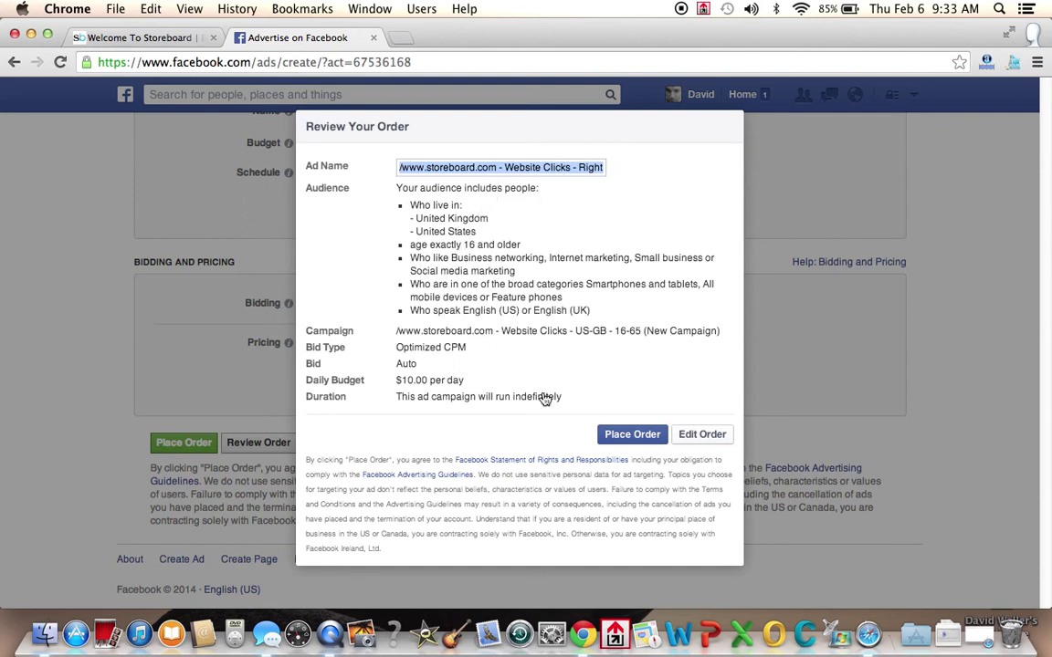
click(633, 436)
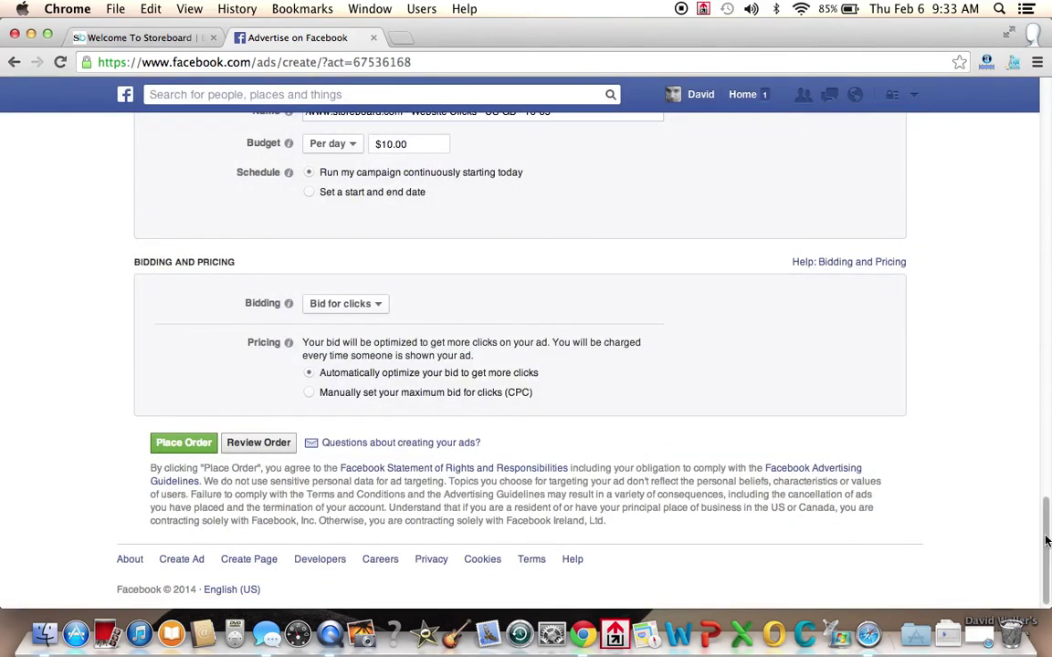
scroll(1048, 496, up, 1)
drag(1048, 496, 1043, 105)
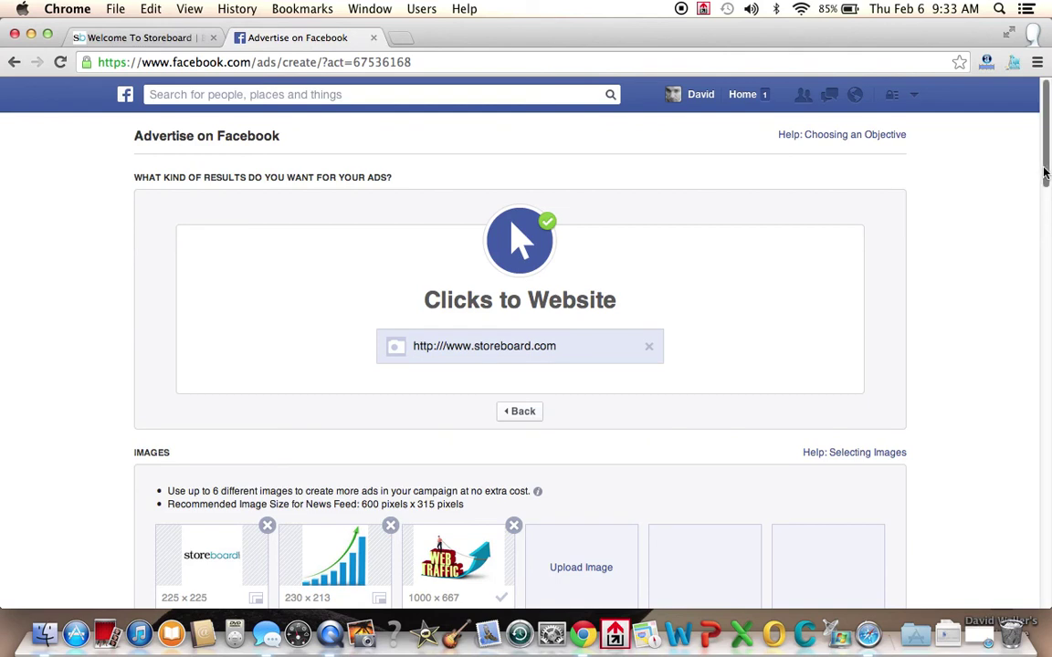
mouse_move(1044, 176)
mouse_down()
mouse_move(1047, 300)
mouse_move(1049, 183)
mouse_up()
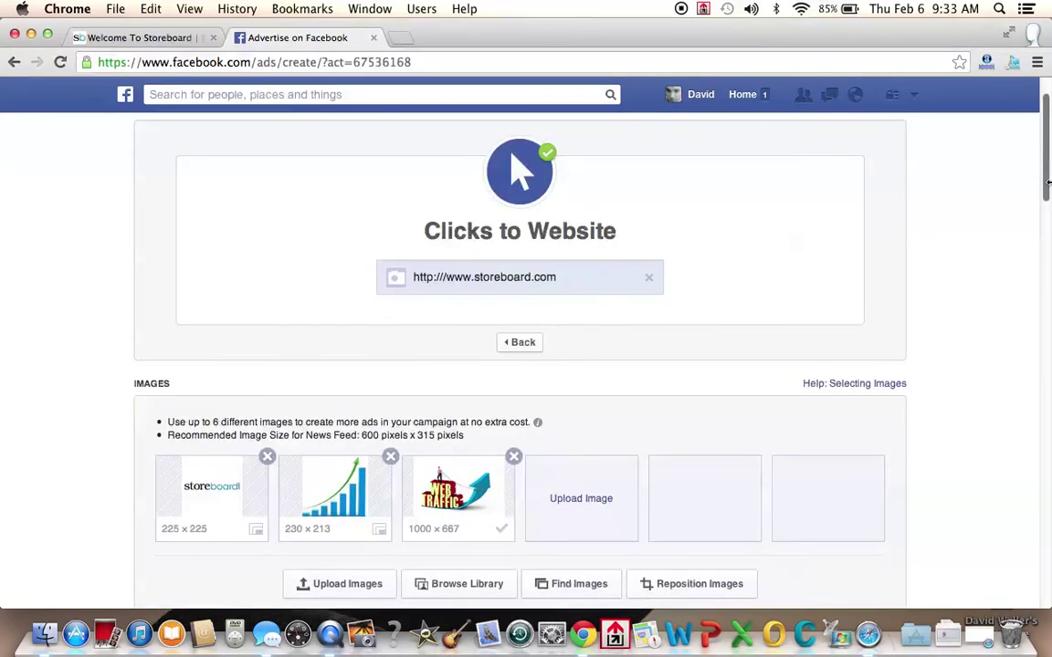
drag(1046, 176, 1046, 131)
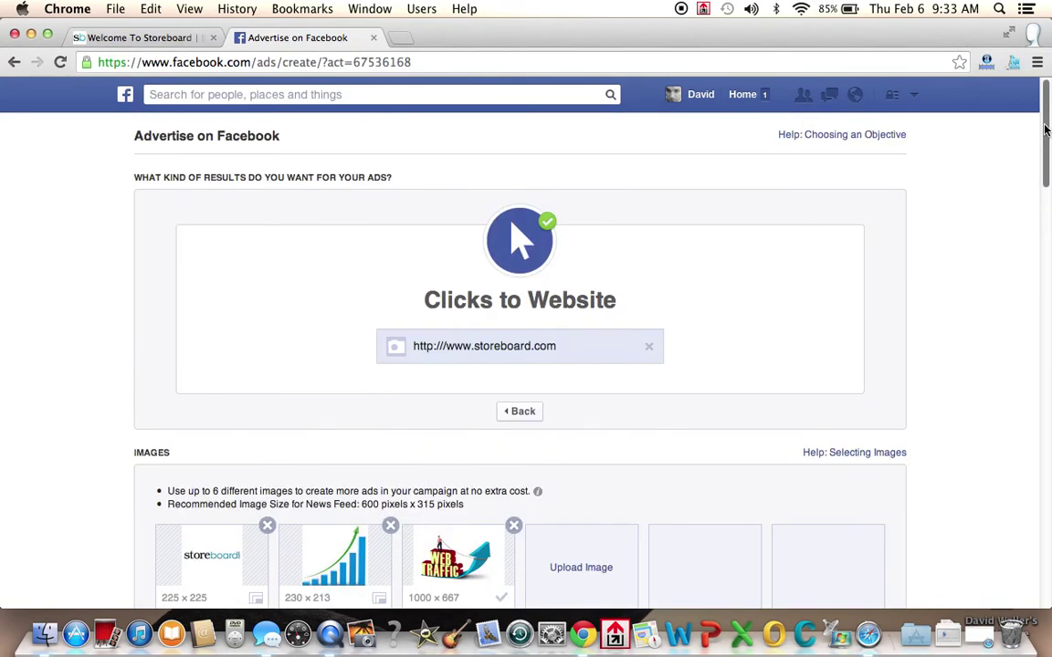